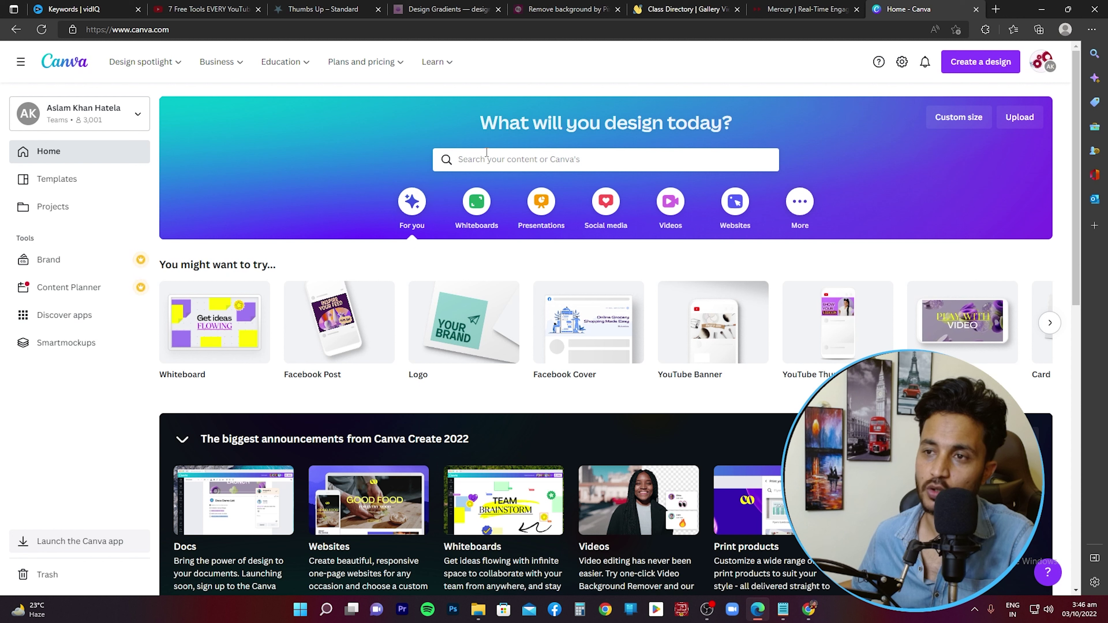
# Put the cursor in the home page's 'Search your content or Canva's' box
pyautogui.click(498, 161)
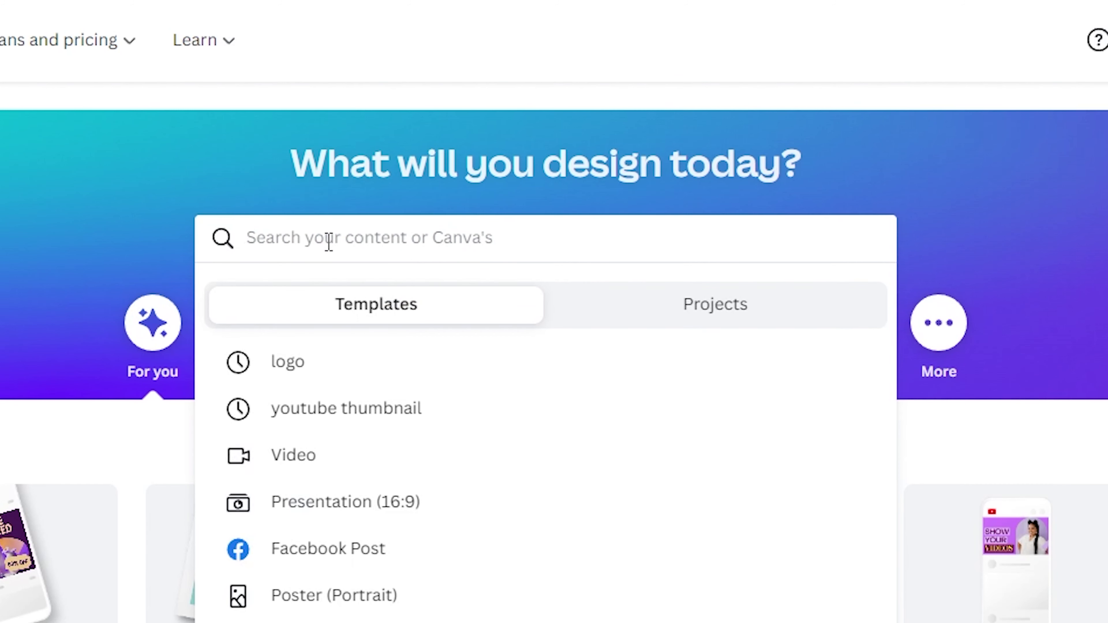
# Search templates for 'logo' and open the Hippo Ware logo template in the editor
pyautogui.write('logo')
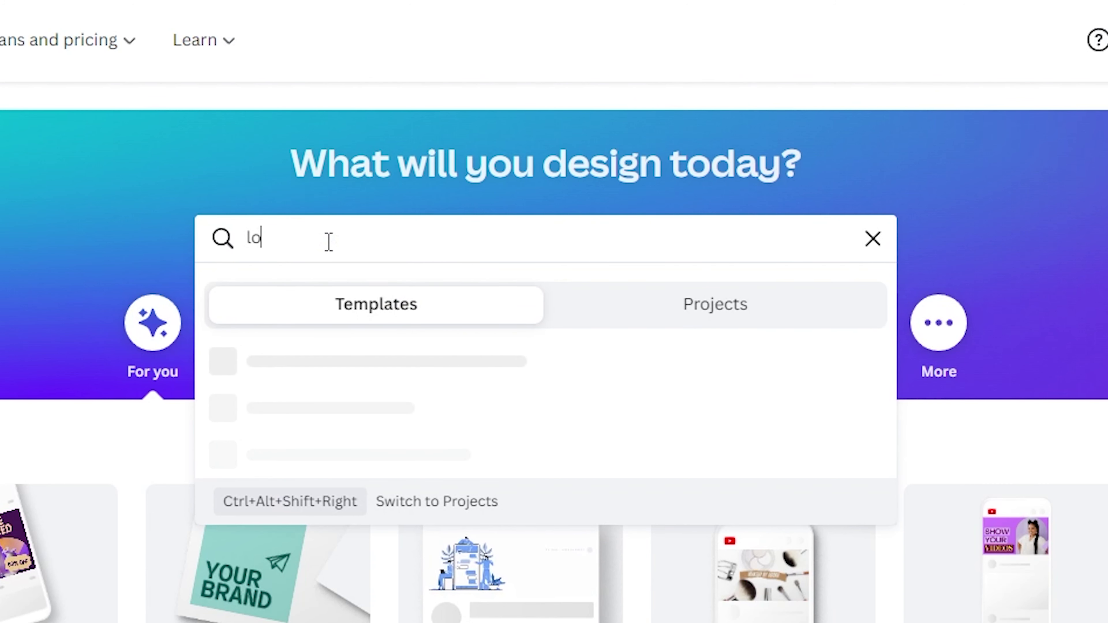
pyautogui.click(108, 418)
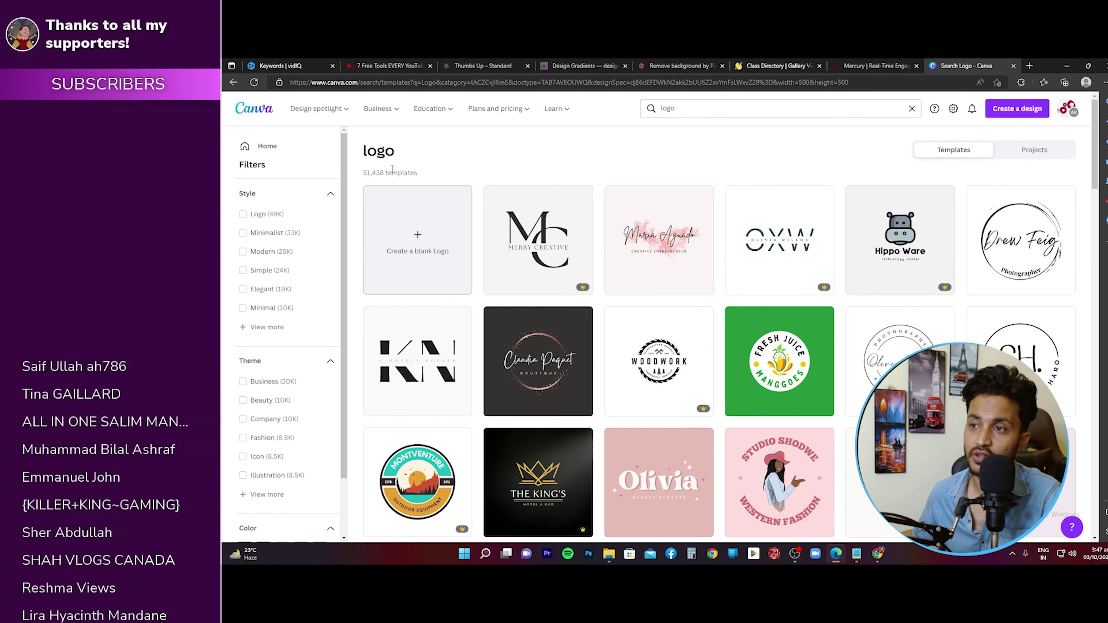
pyautogui.scroll(-10, 582, 184)
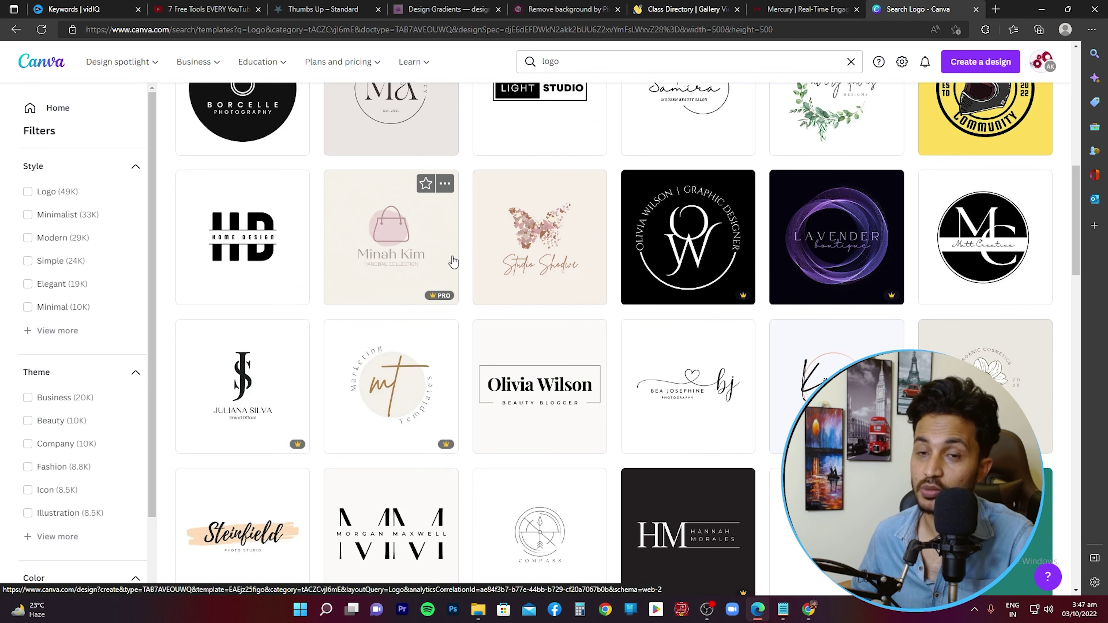
pyautogui.scroll(10, 454, 262)
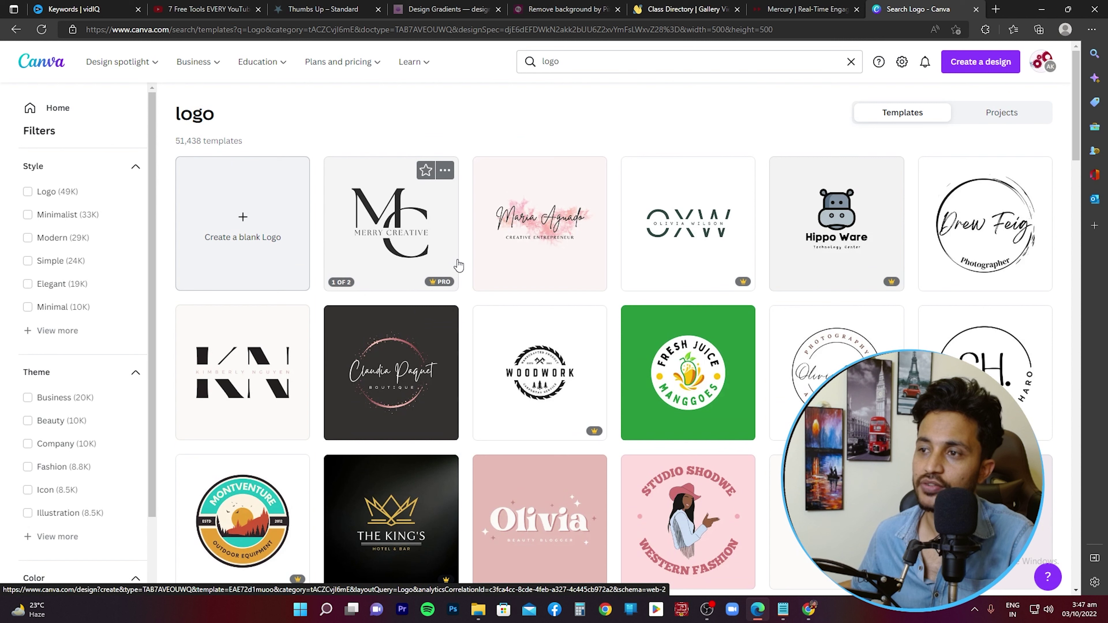
pyautogui.click(845, 227)
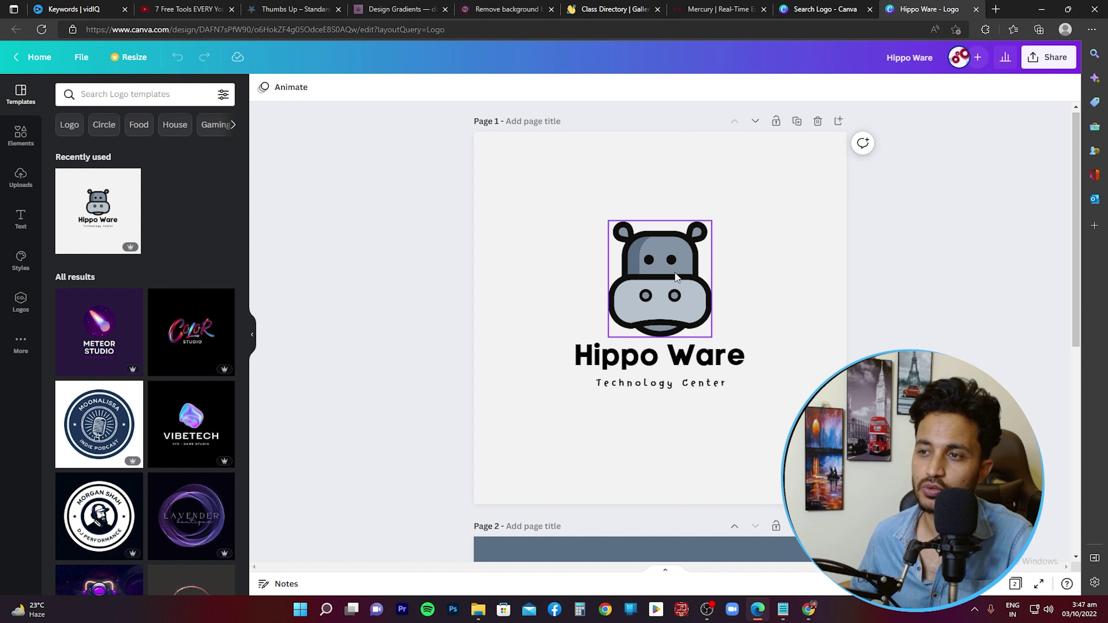
# Search the Elements library for 'elephant' graphics
pyautogui.click(22, 136)
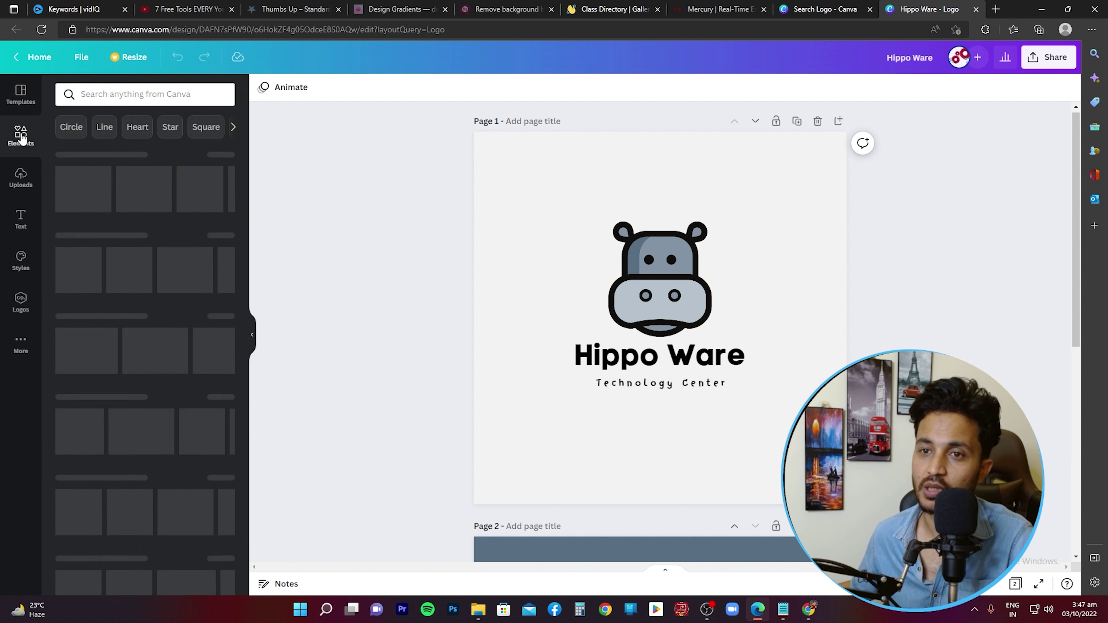
pyautogui.click(132, 93)
pyautogui.write('e')
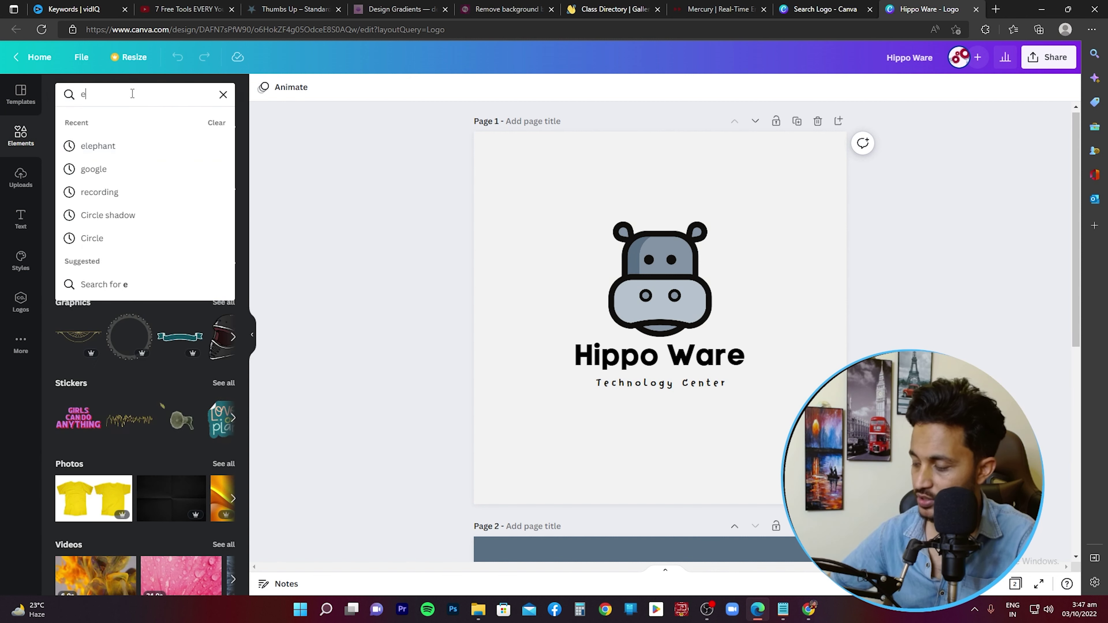
pyautogui.write('leph')
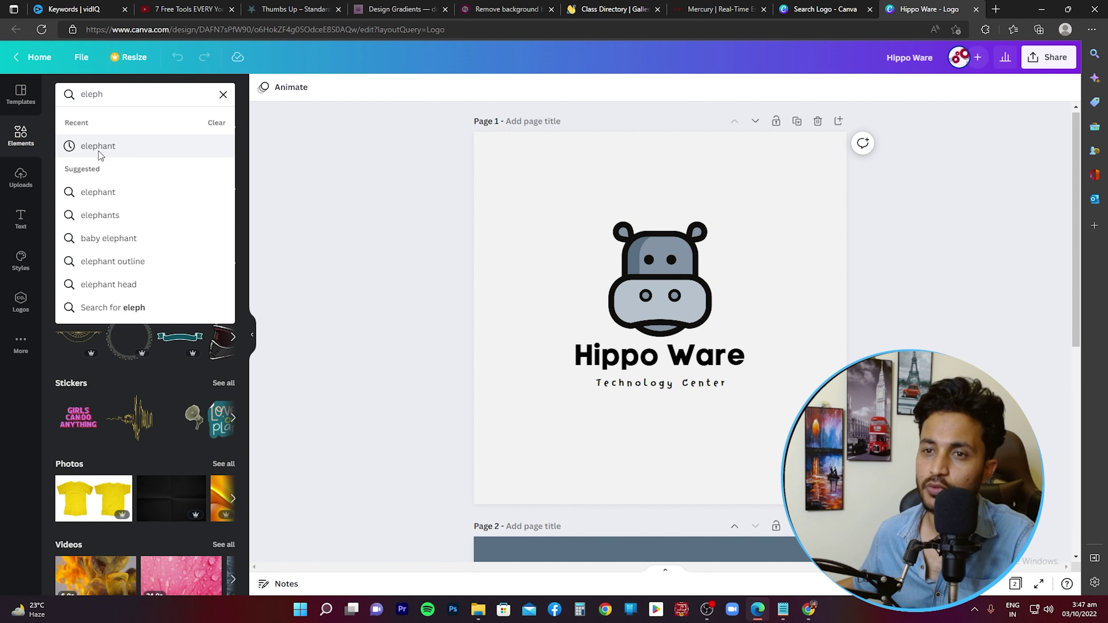
pyautogui.click(99, 146)
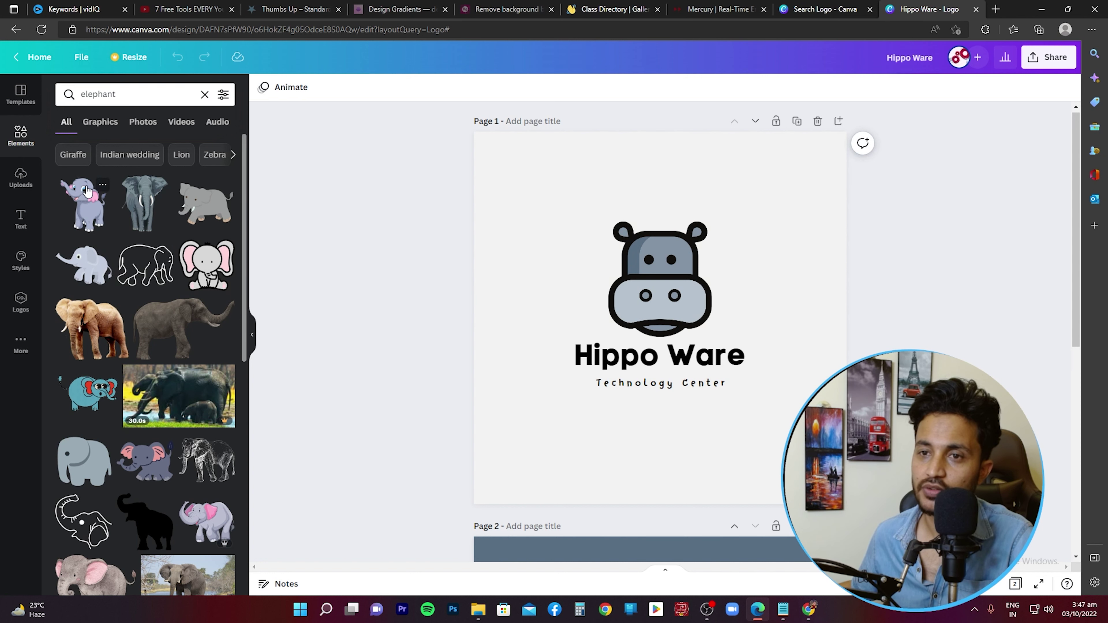
# Add the cartoon elephant, delete the hippo icon, and move the elephant to the page centre
pyautogui.click(89, 201)
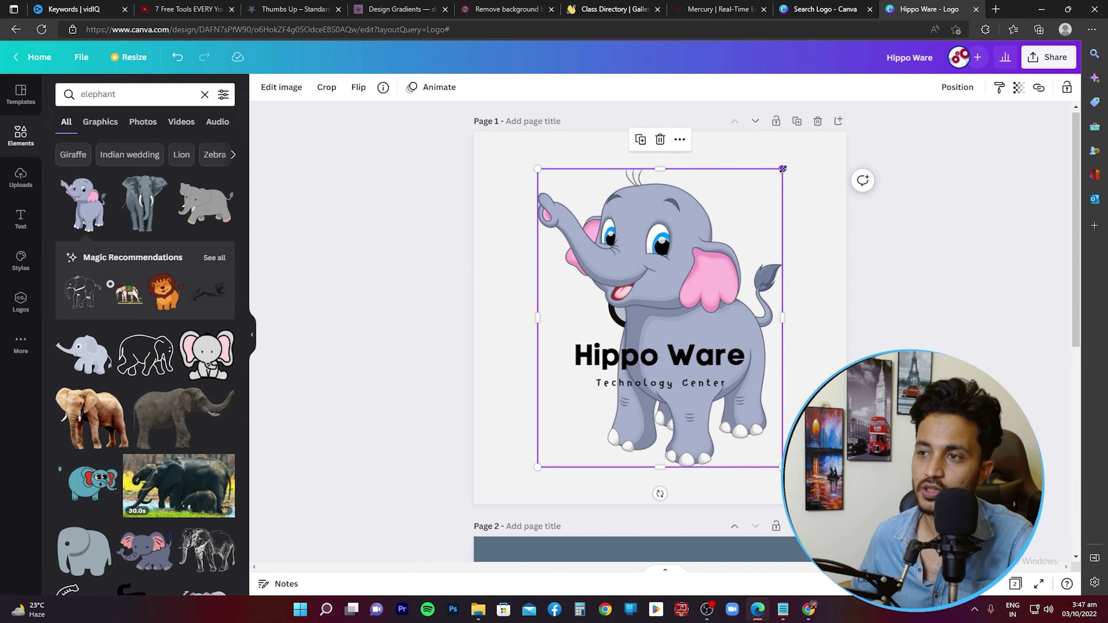
pyautogui.moveTo(783, 168); pyautogui.dragTo(623, 359)
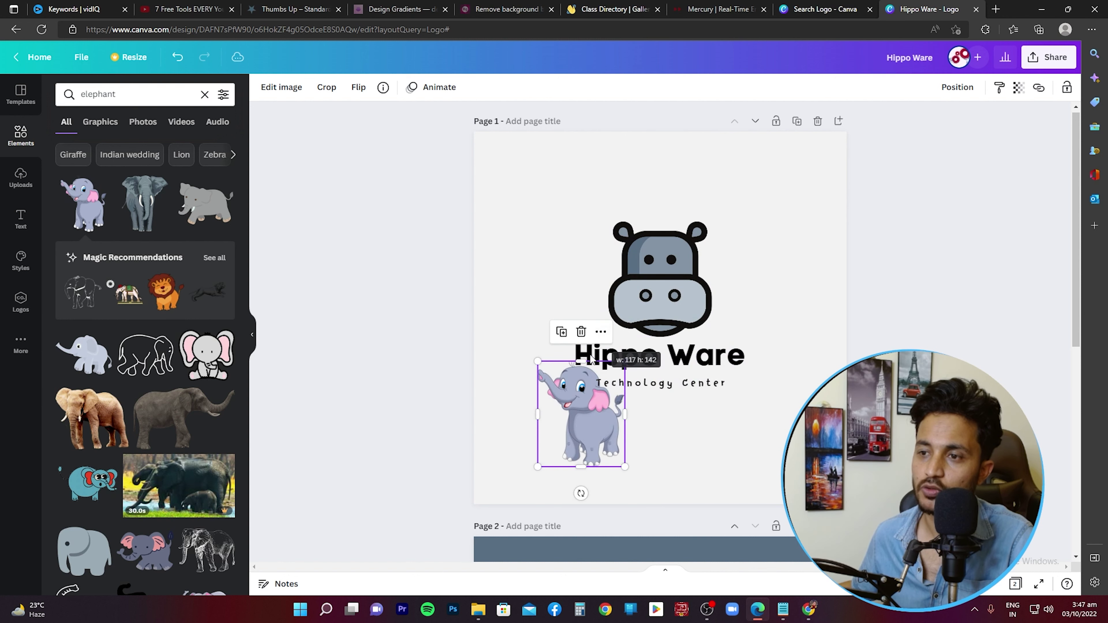
pyautogui.moveTo(572, 388); pyautogui.dragTo(544, 206)
pyautogui.click(670, 268)
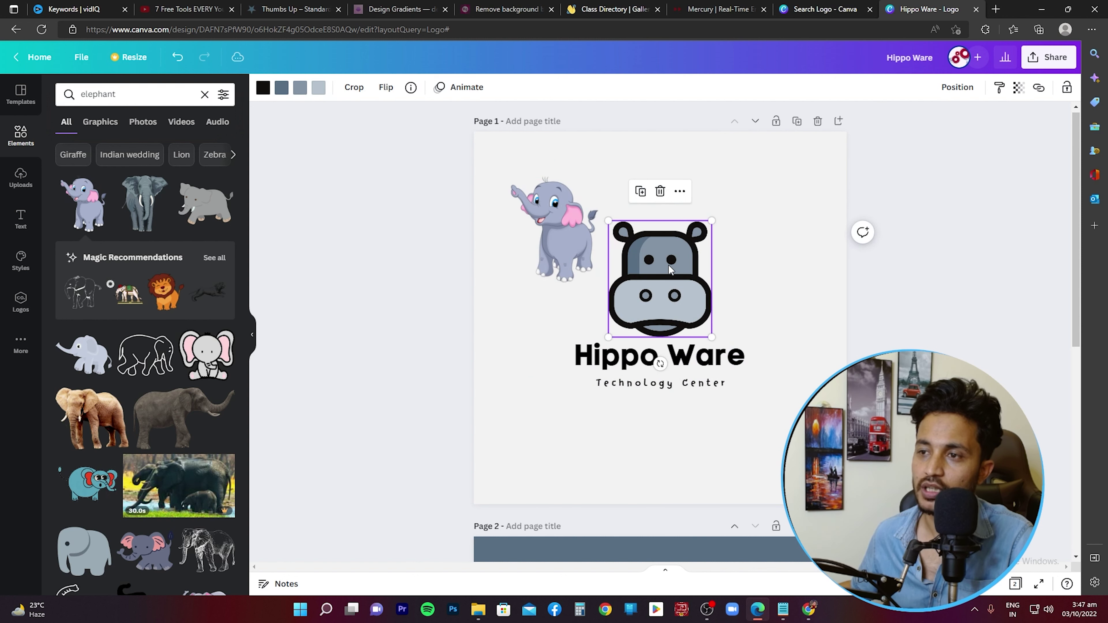
pyautogui.press('Delete')
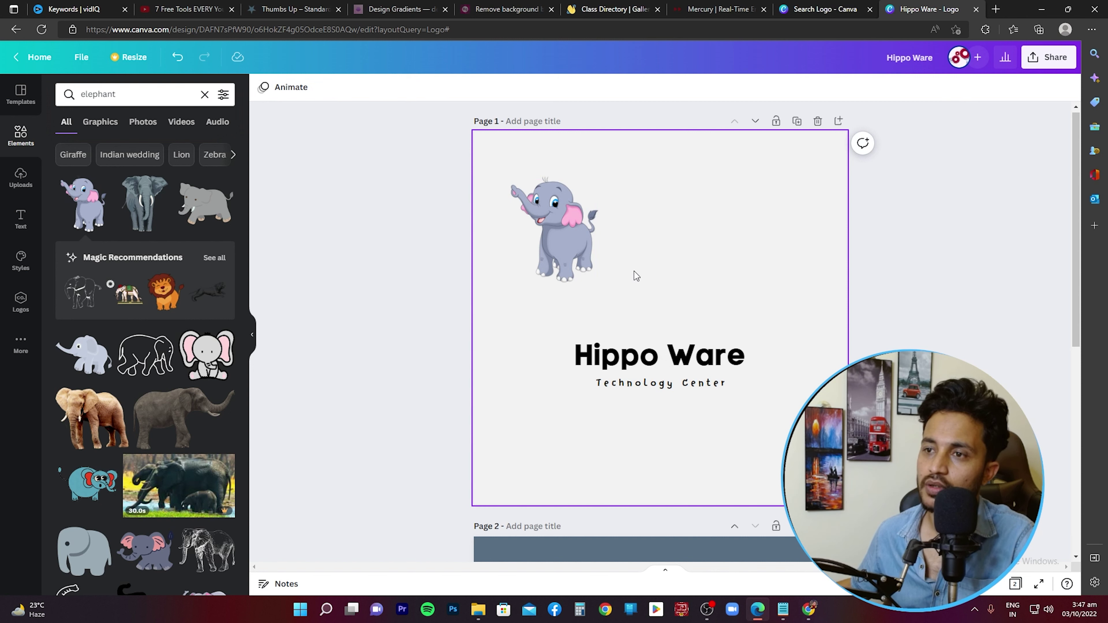
pyautogui.moveTo(546, 219); pyautogui.dragTo(650, 255)
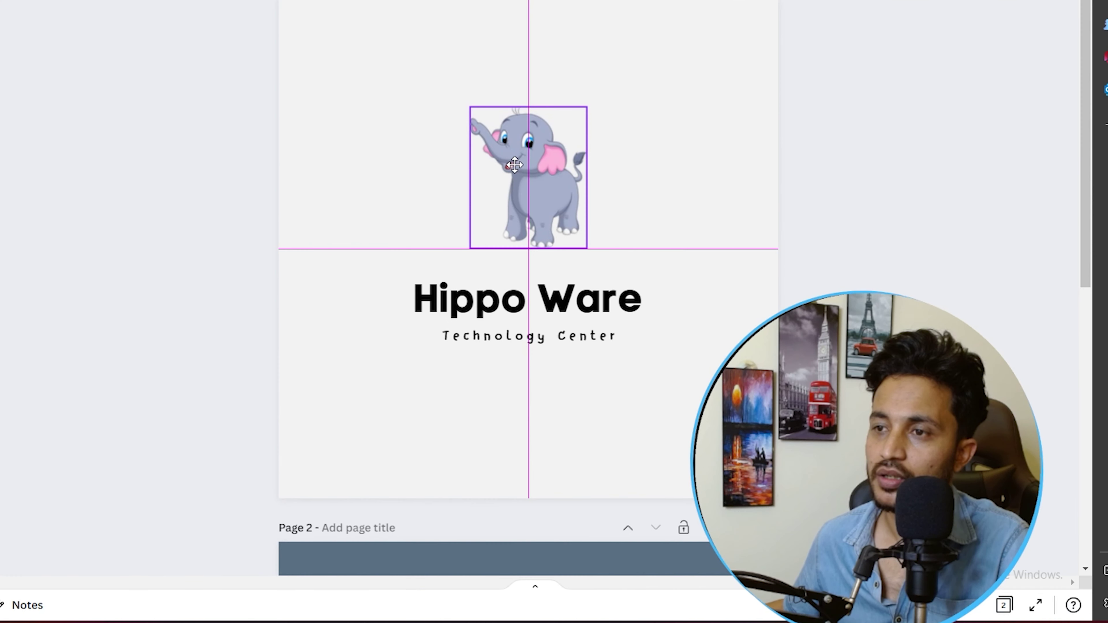
pyautogui.moveTo(515, 164)
pyautogui.mouseDown()
pyautogui.moveTo(539, 164)
pyautogui.moveTo(518, 164)
pyautogui.mouseUp()
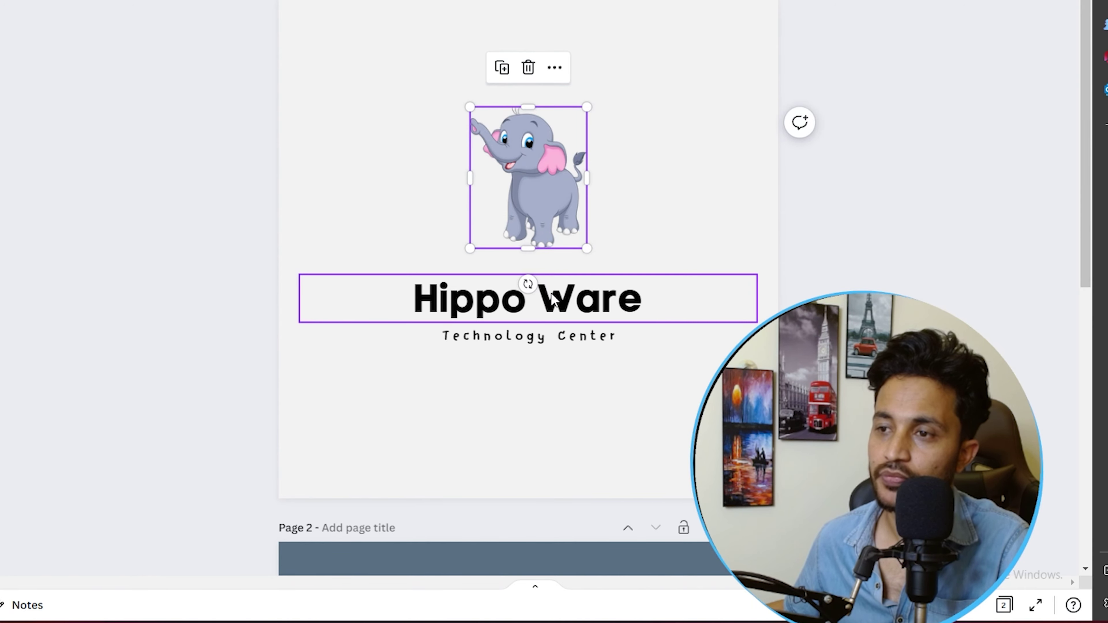
# Centre the Hippo Ware title and enlarge the elephant, positioning it above the text
pyautogui.moveTo(551, 302); pyautogui.dragTo(551, 293)
pyautogui.moveTo(773, 335); pyautogui.dragTo(783, 358)
pyautogui.click(784, 368)
pyautogui.click(531, 301)
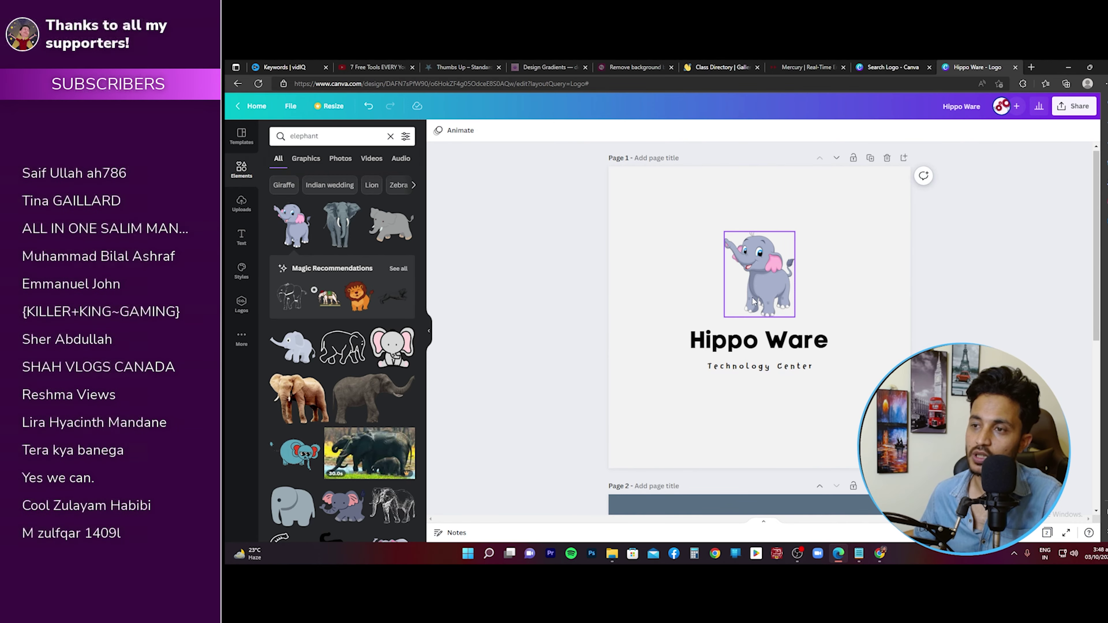
pyautogui.click(770, 278)
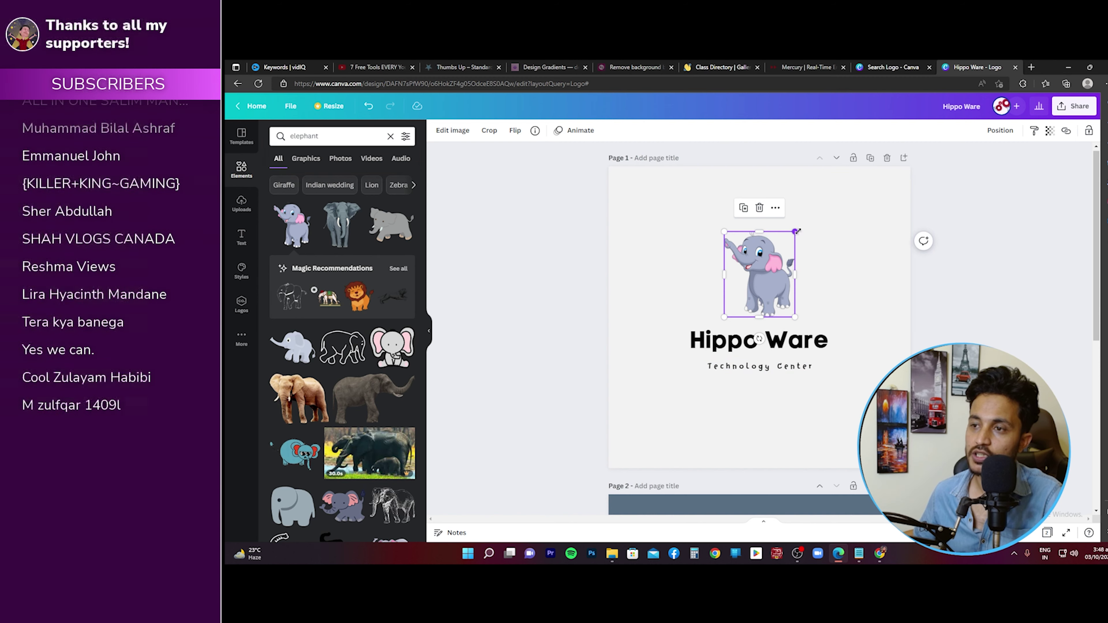
pyautogui.moveTo(795, 232); pyautogui.dragTo(818, 216)
pyautogui.moveTo(732, 192); pyautogui.dragTo(746, 180)
pyautogui.moveTo(674, 230); pyautogui.dragTo(662, 243)
pyautogui.click(341, 298)
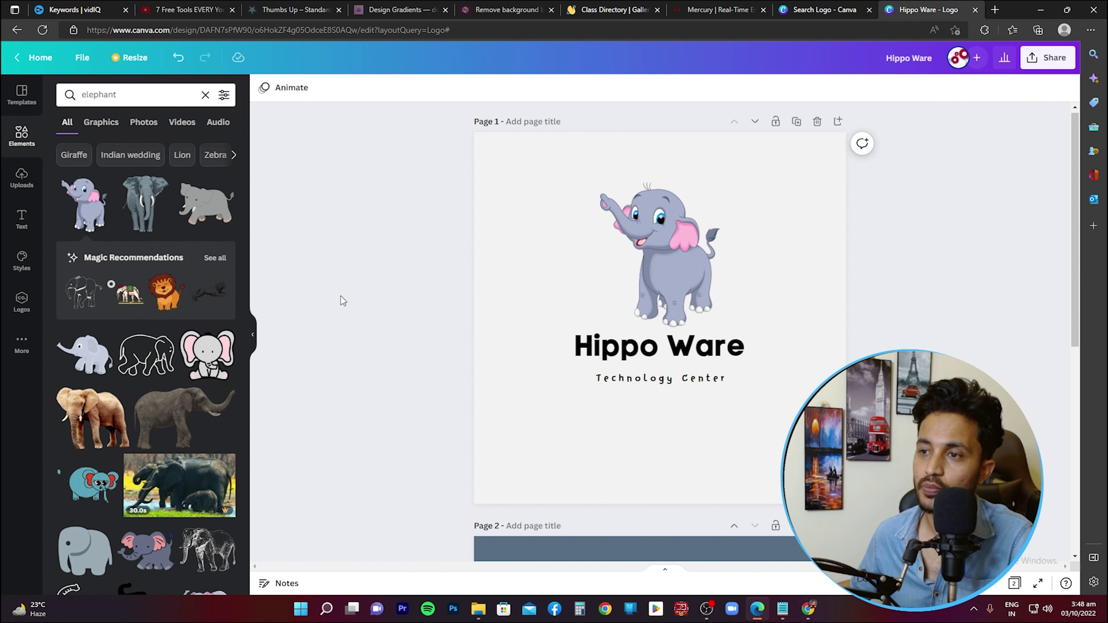
pyautogui.click(649, 232)
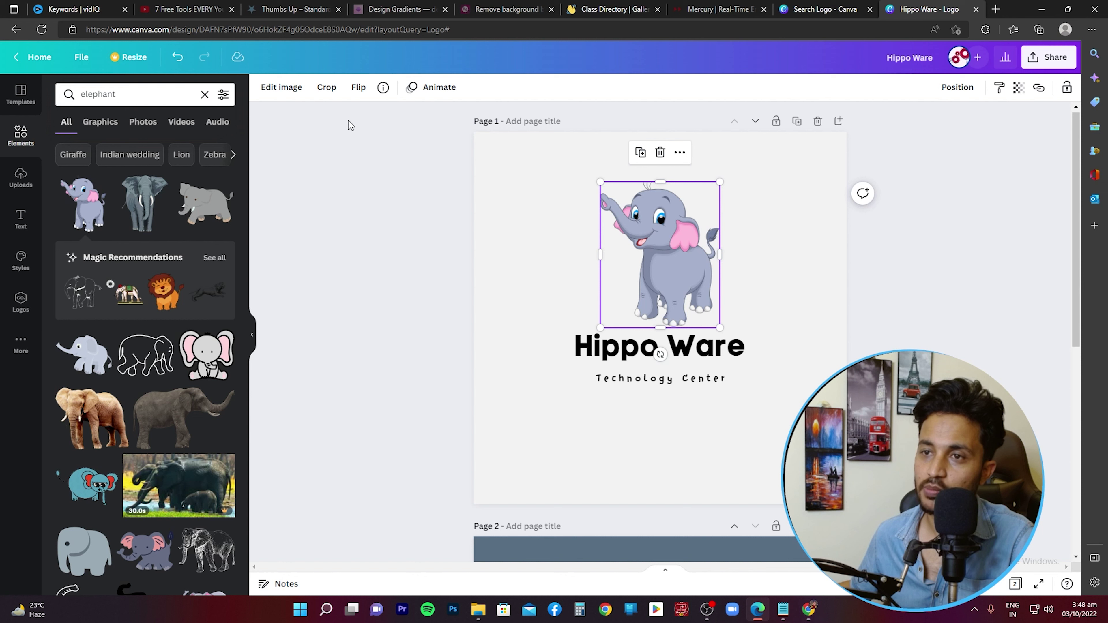
# Give the elephant a black bottom-right drop shadow with offset 3, transparency 54 and blur 2
pyautogui.click(271, 93)
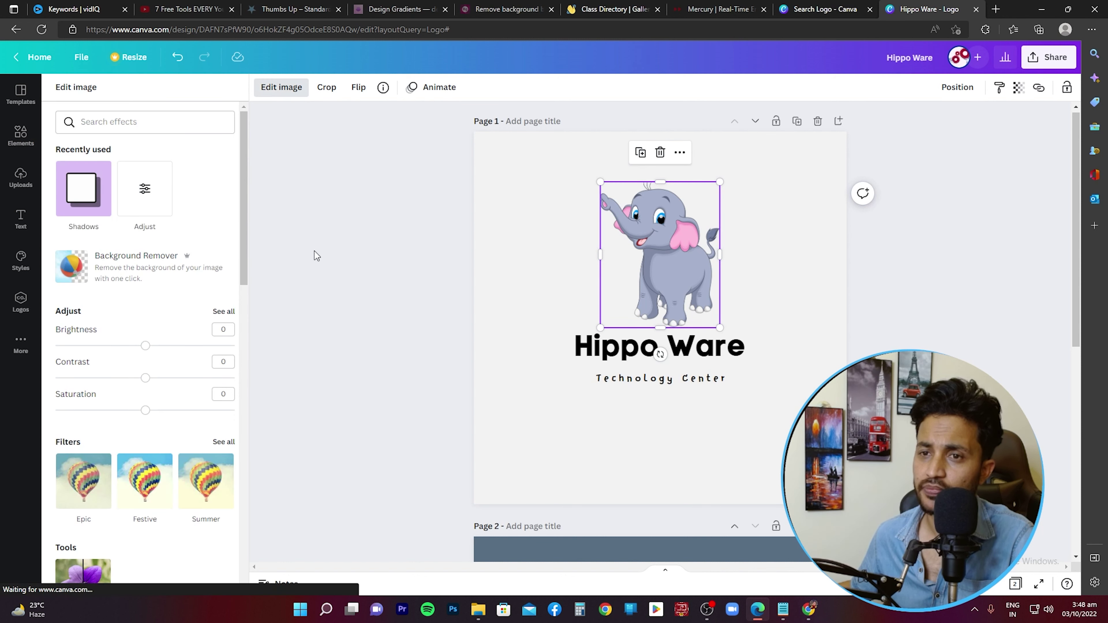
pyautogui.click(88, 197)
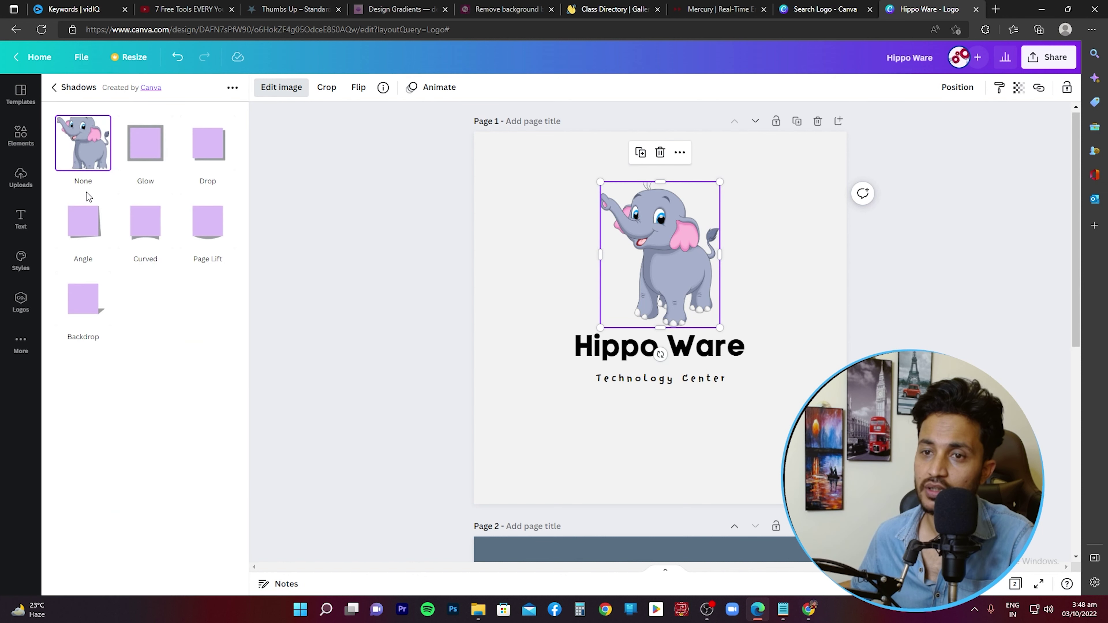
pyautogui.click(217, 148)
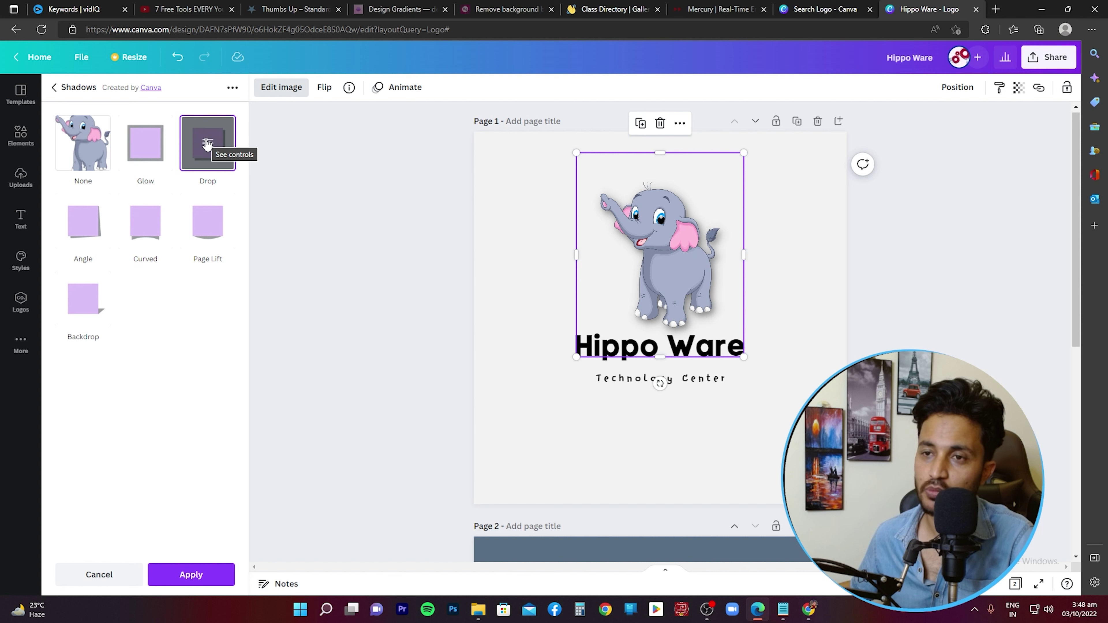
pyautogui.click(208, 144)
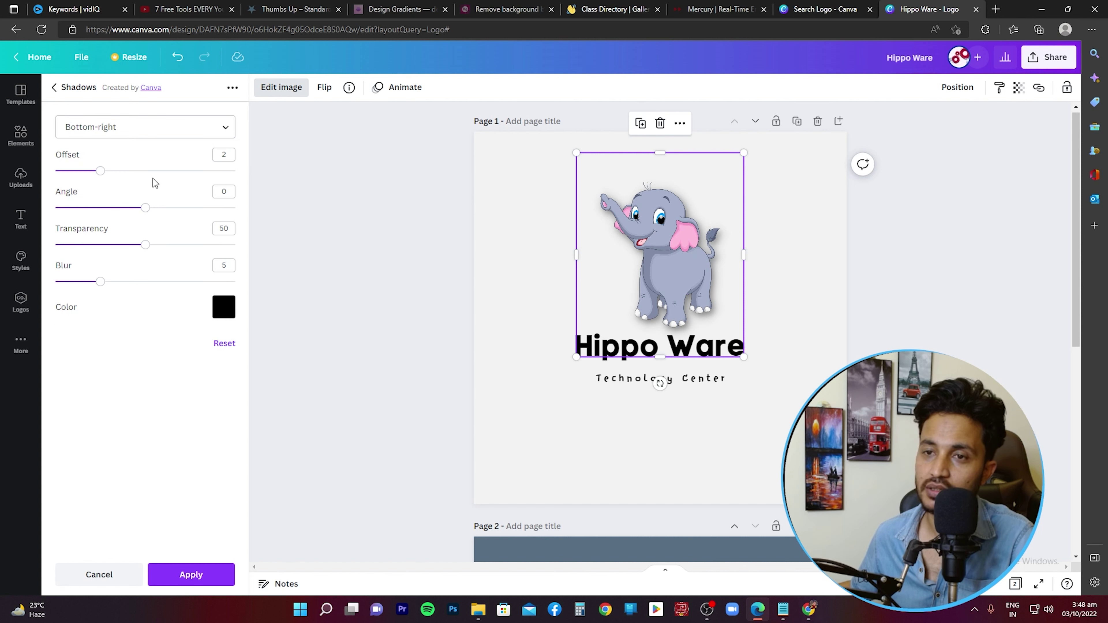
pyautogui.moveTo(101, 176); pyautogui.dragTo(125, 176)
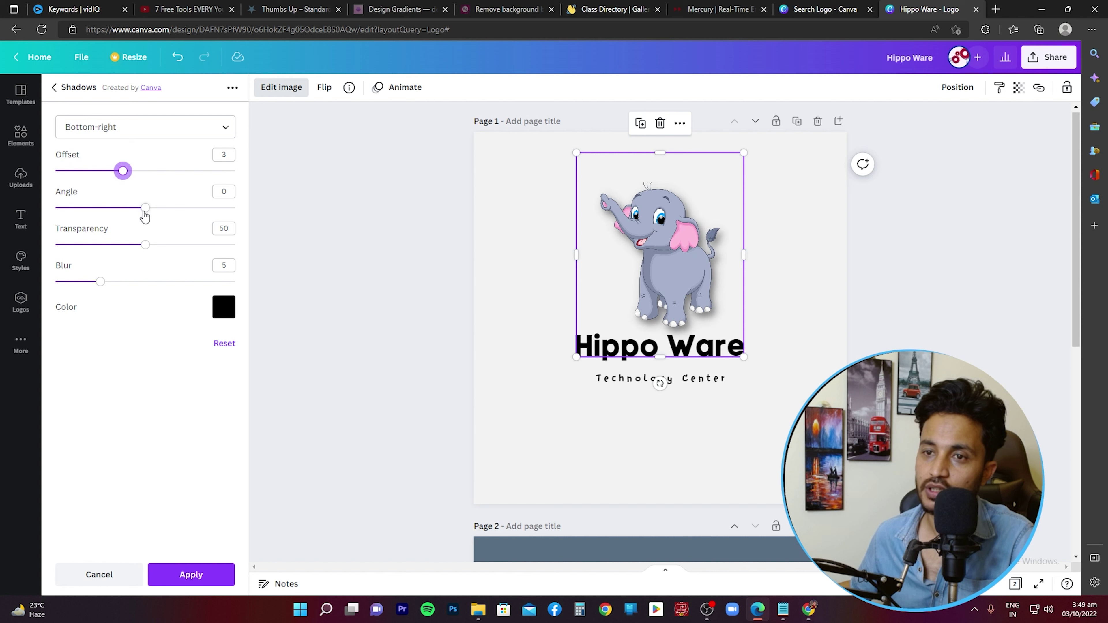
pyautogui.moveTo(144, 213); pyautogui.dragTo(154, 247)
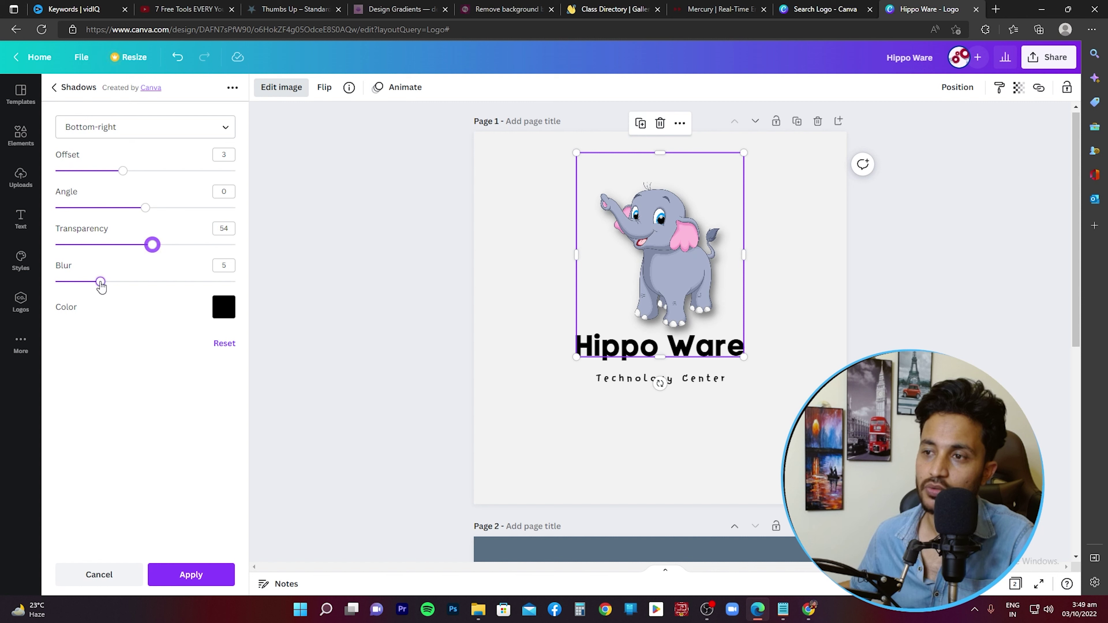
pyautogui.moveTo(101, 282); pyautogui.dragTo(78, 286)
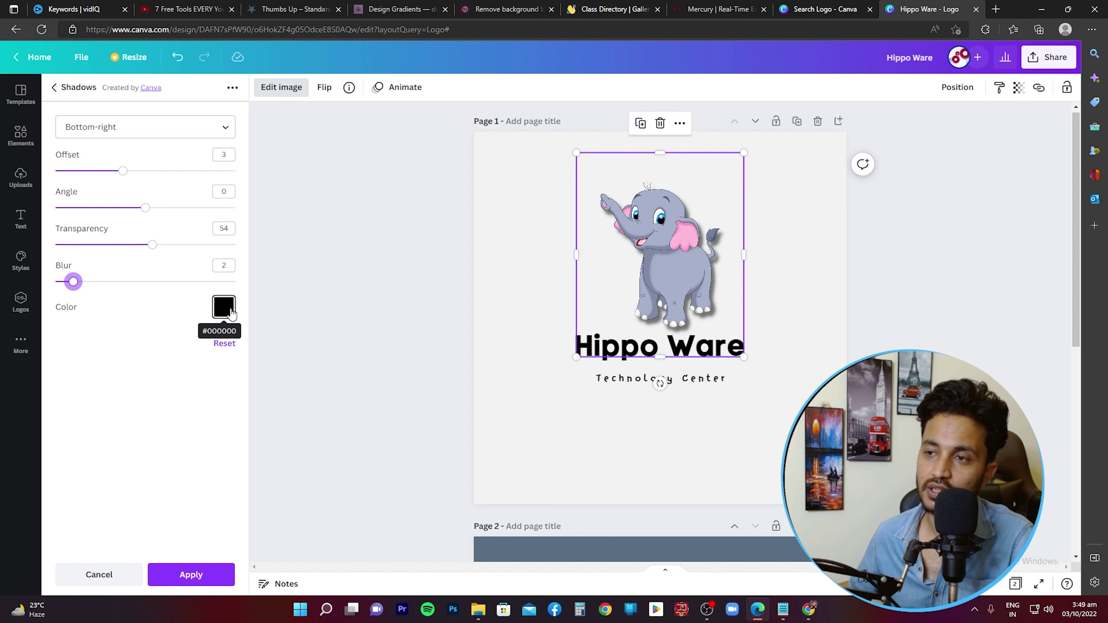
pyautogui.click(390, 238)
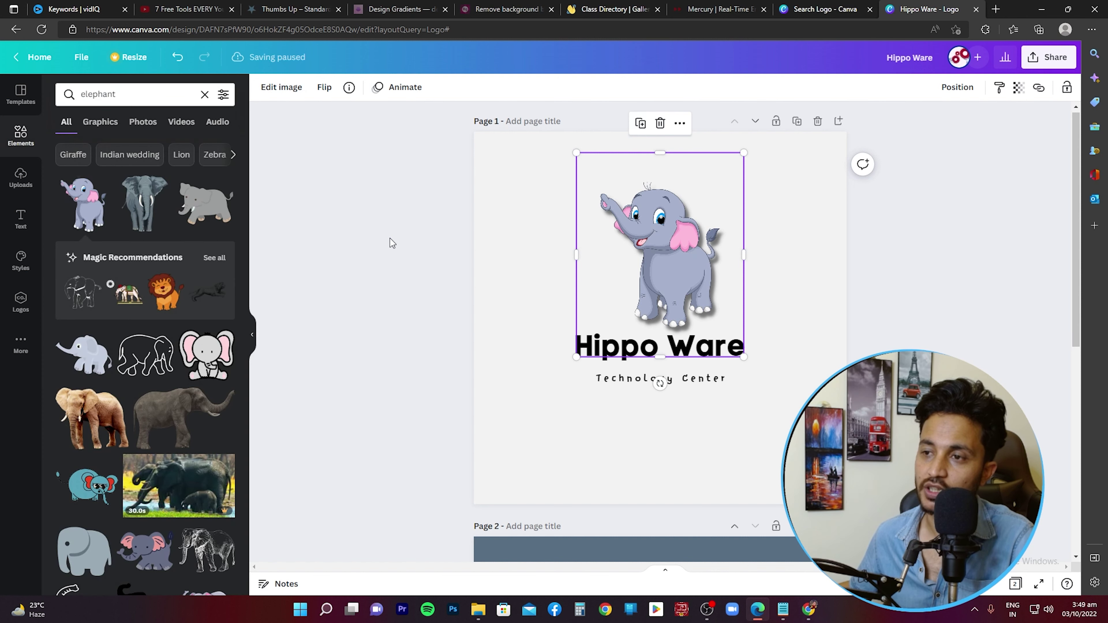
# Trial a full-intensity Lift effect on the Hippo Ware title, then discard it
pyautogui.click(650, 353)
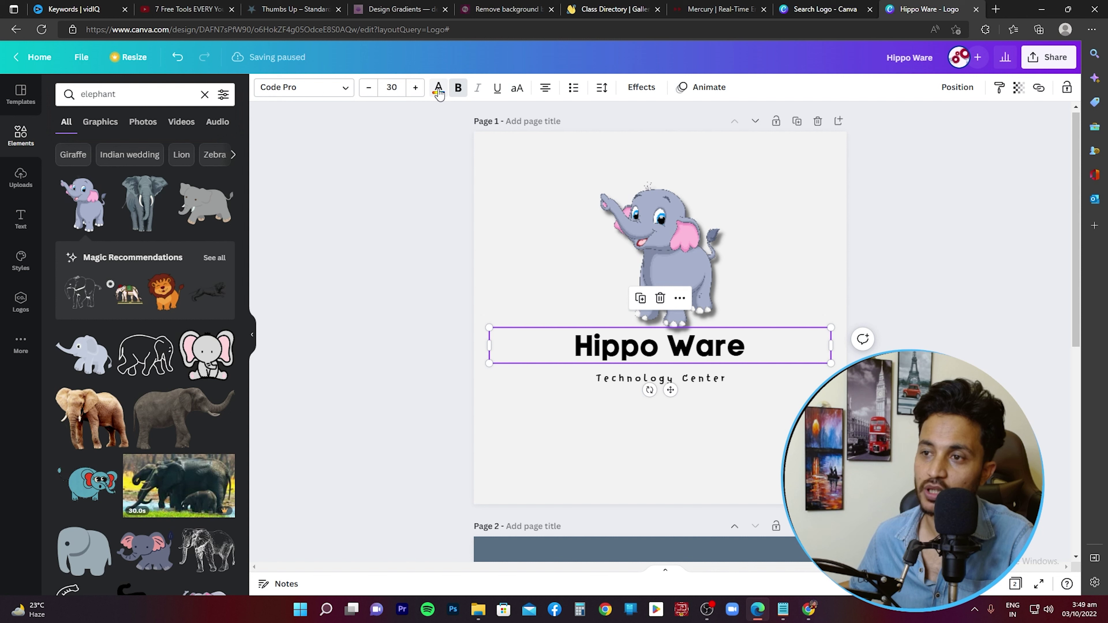
pyautogui.click(457, 88)
pyautogui.click(456, 89)
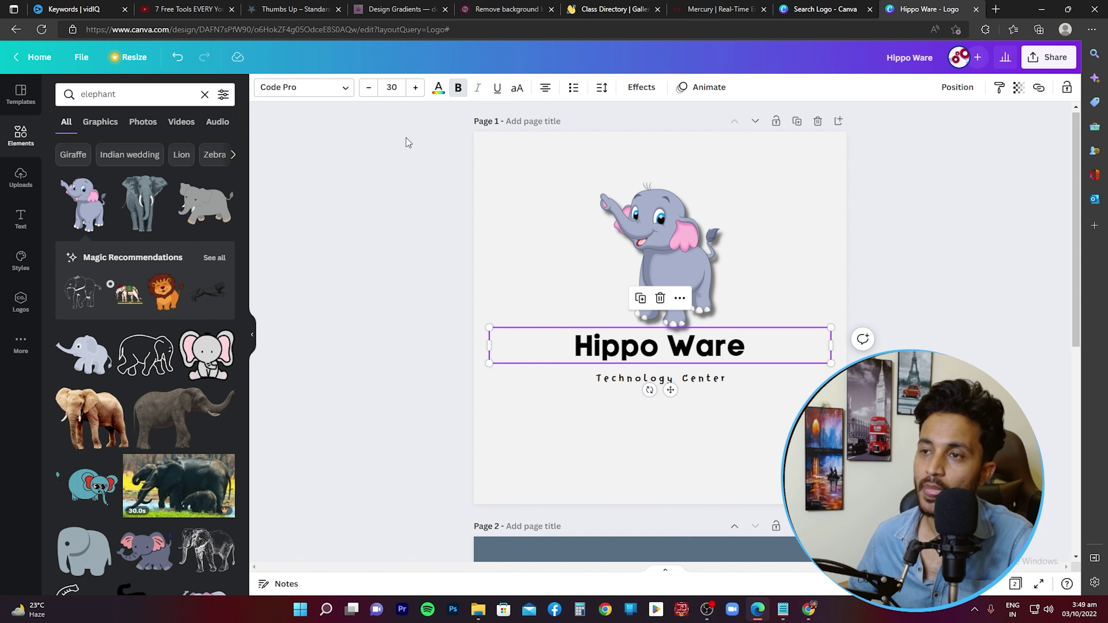
pyautogui.click(642, 87)
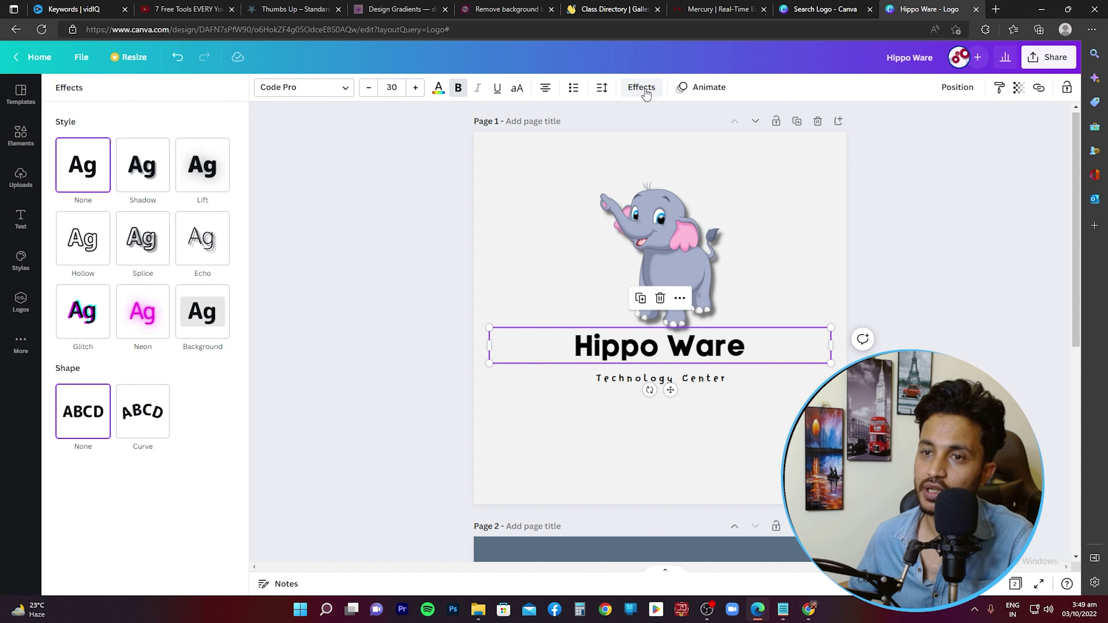
pyautogui.click(209, 169)
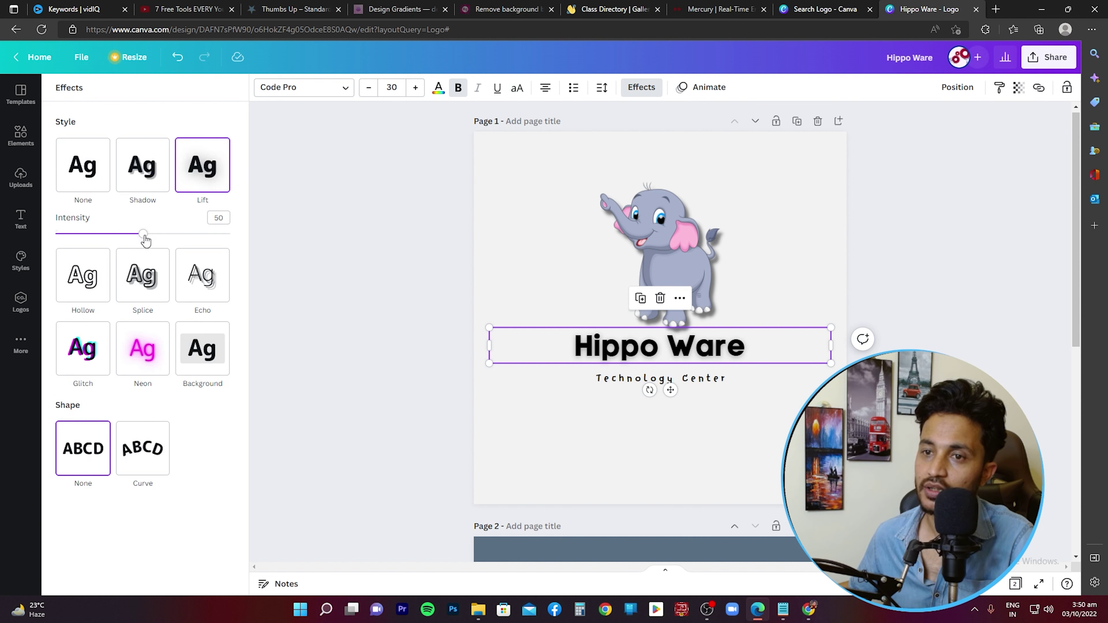
pyautogui.moveTo(144, 234); pyautogui.dragTo(55, 234)
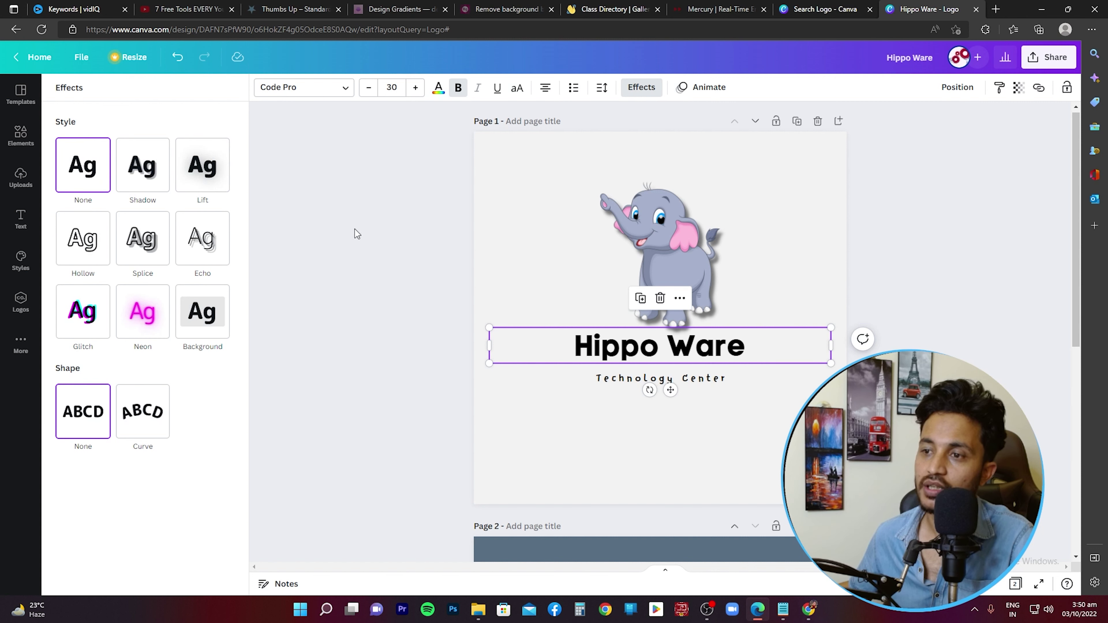
pyautogui.press('Escape')
# Change the title text to 'Elephant' and the tagline to 'Technologies'
pyautogui.doubleClick(654, 343)
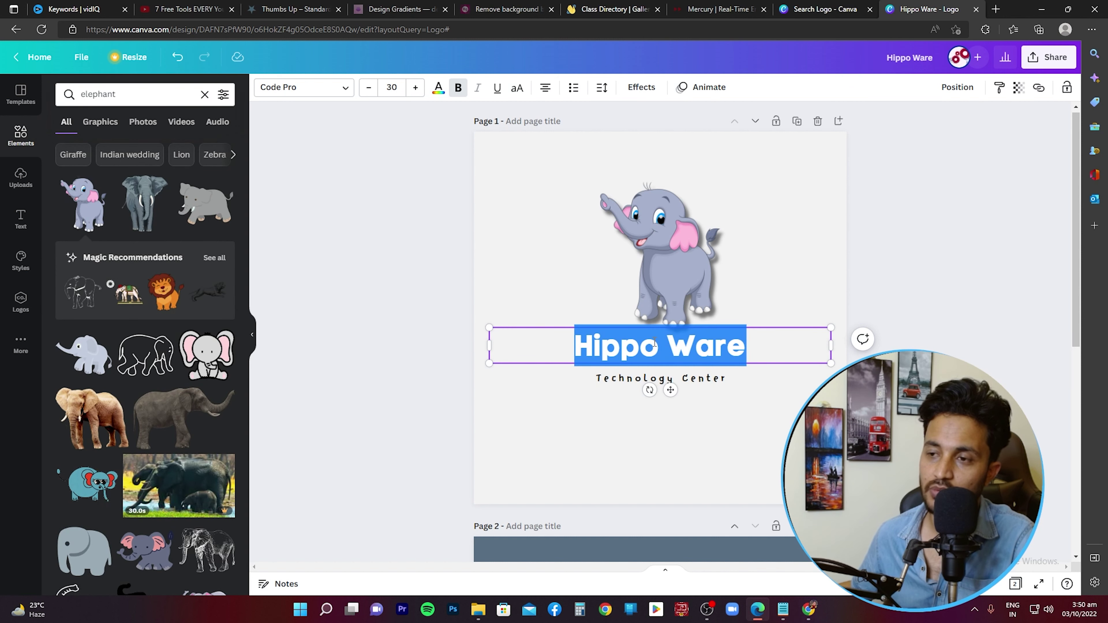
pyautogui.write('El')
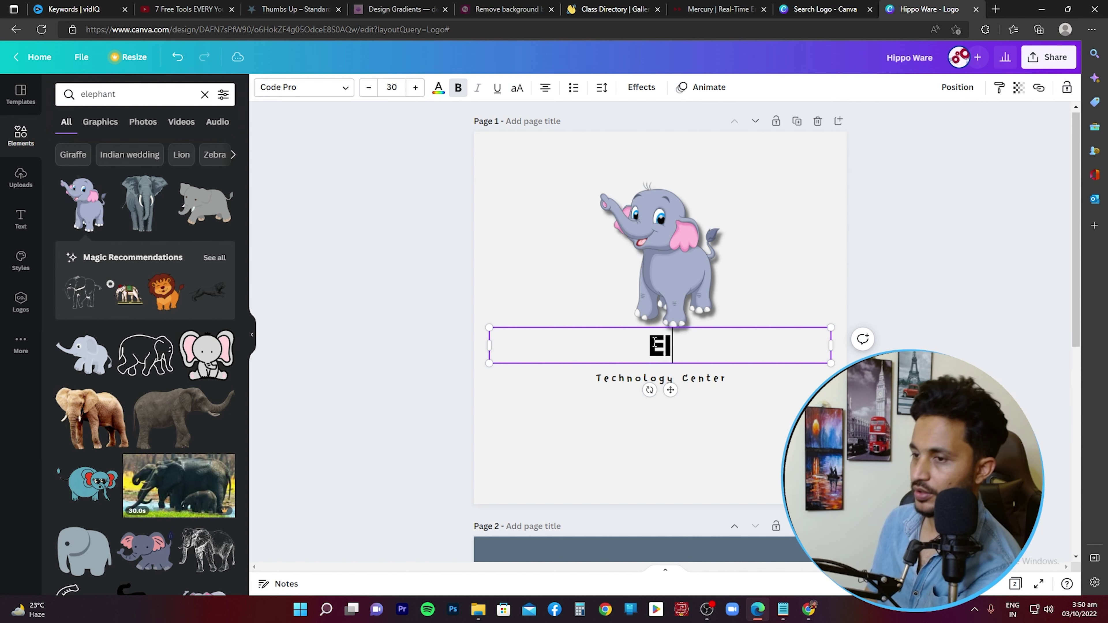
pyautogui.write('ephant')
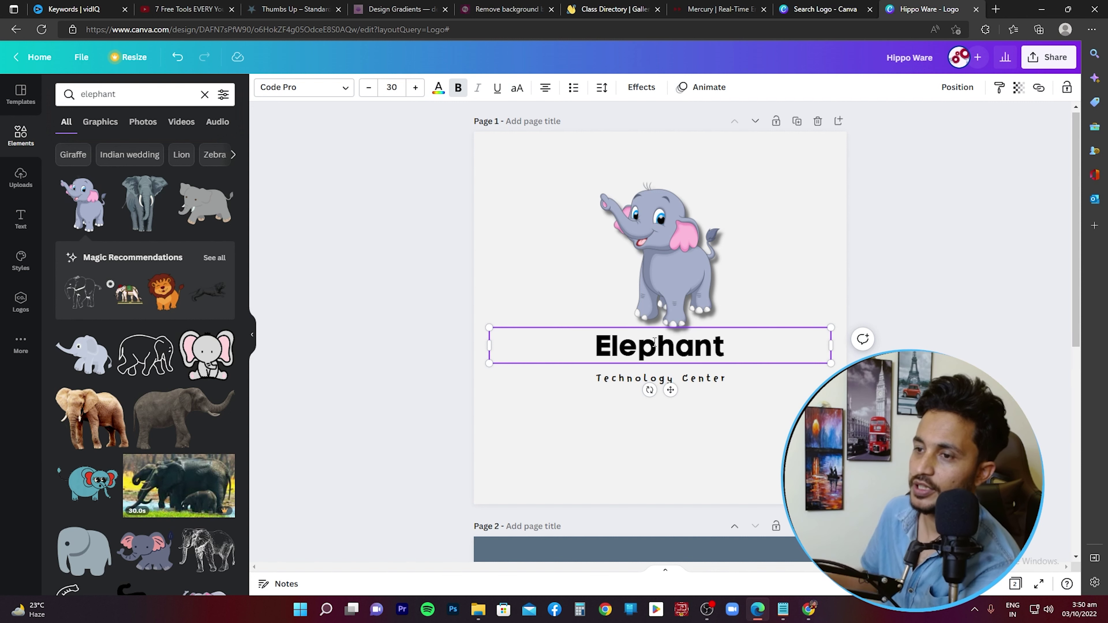
pyautogui.click(718, 379)
pyautogui.click(718, 380)
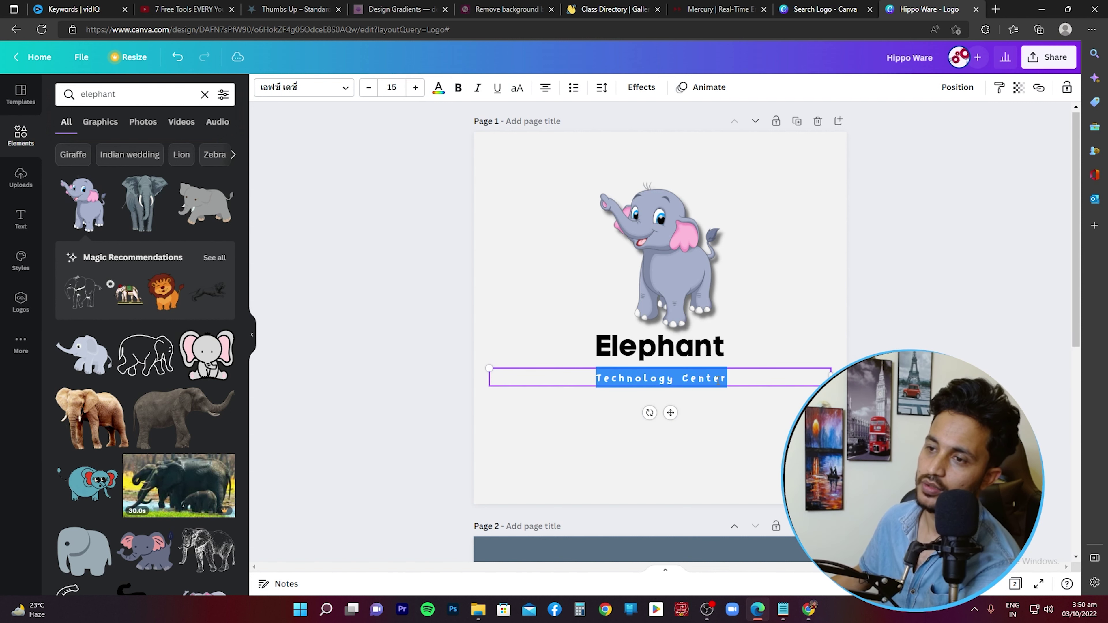
pyautogui.write('Technologies')
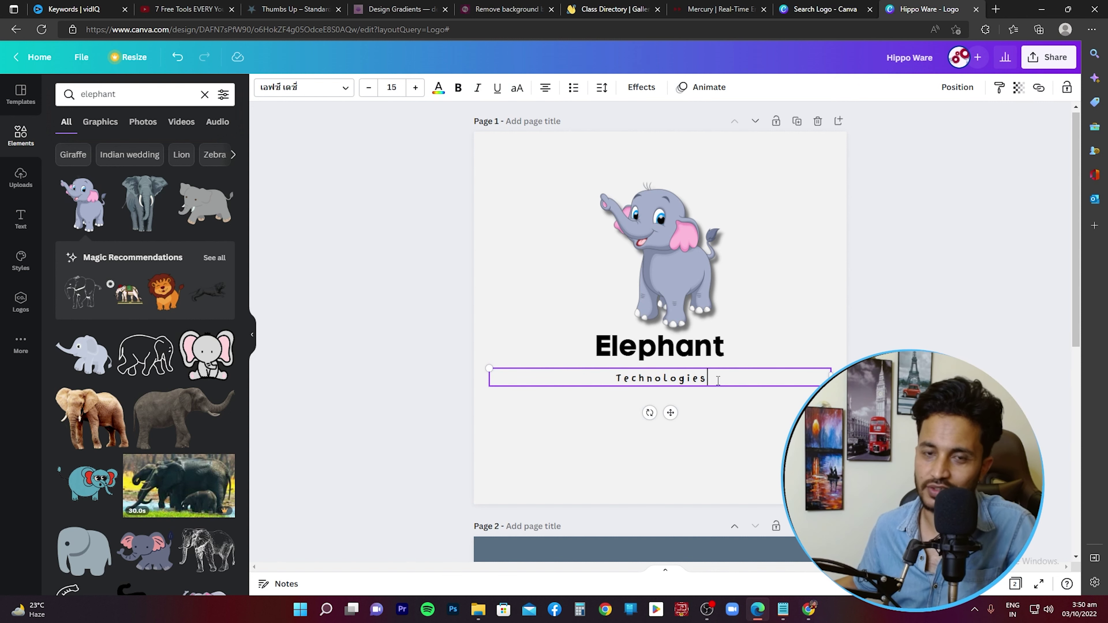
pyautogui.click(420, 358)
pyautogui.click(812, 337)
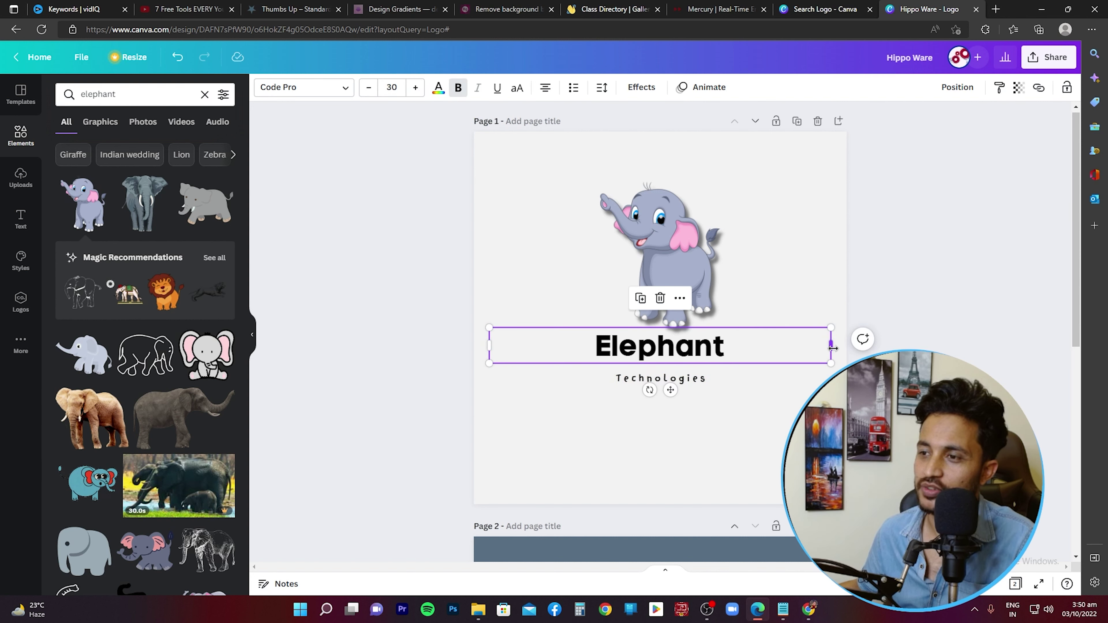
# Fit the Elephant heading's box, enlarge it to 33.2, and centre it
pyautogui.moveTo(833, 348); pyautogui.dragTo(683, 346)
pyautogui.moveTo(745, 329); pyautogui.dragTo(763, 324)
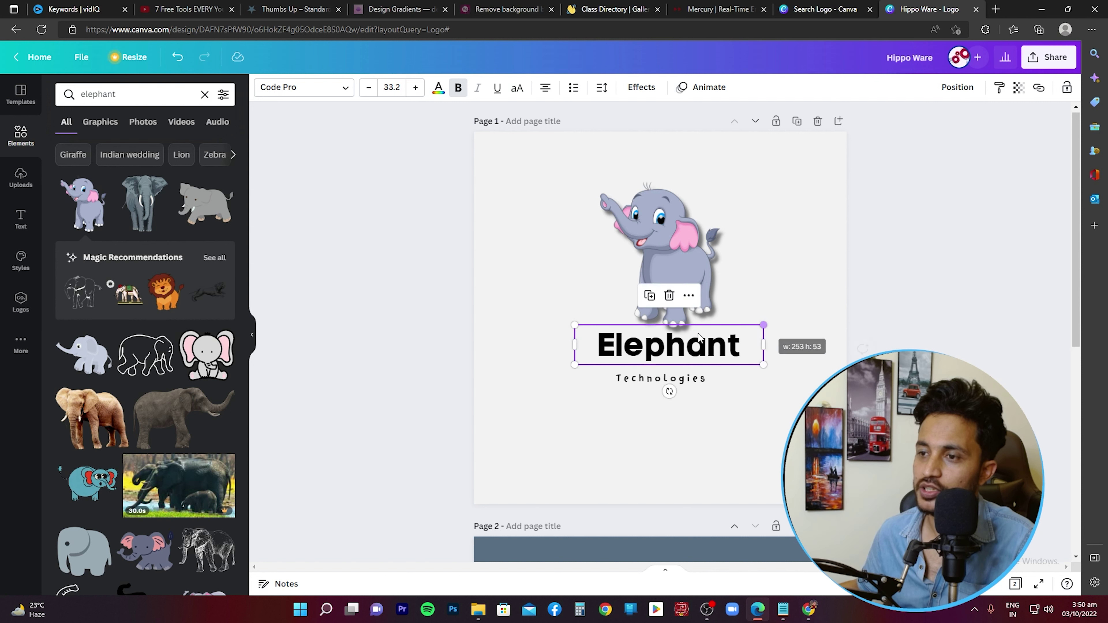
pyautogui.moveTo(699, 337); pyautogui.dragTo(690, 341)
# Fit and enlarge the Technologies tagline to 20.2, centre it, then select the whole logo
pyautogui.moveTo(664, 380); pyautogui.dragTo(667, 376)
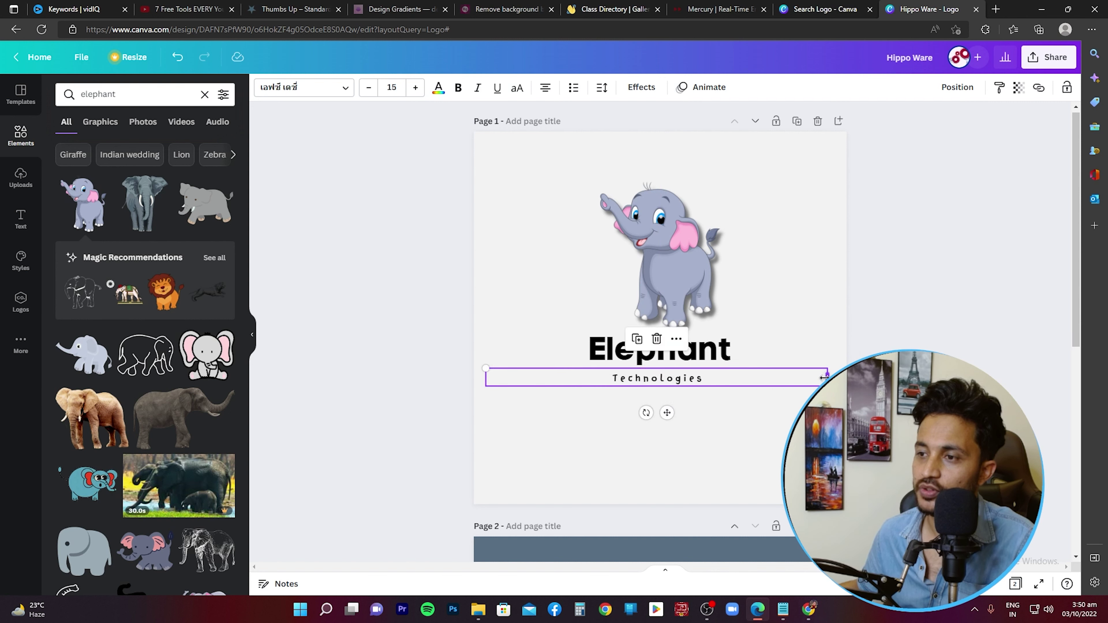
pyautogui.moveTo(825, 377); pyautogui.dragTo(687, 387)
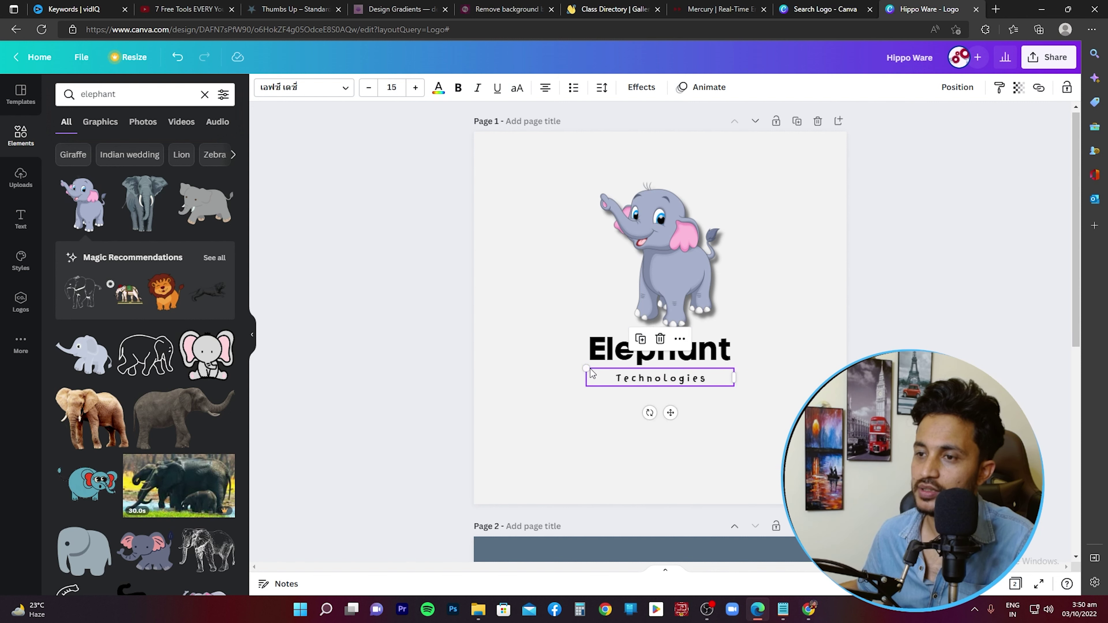
pyautogui.moveTo(588, 368); pyautogui.dragTo(548, 364)
pyautogui.moveTo(663, 378); pyautogui.dragTo(681, 373)
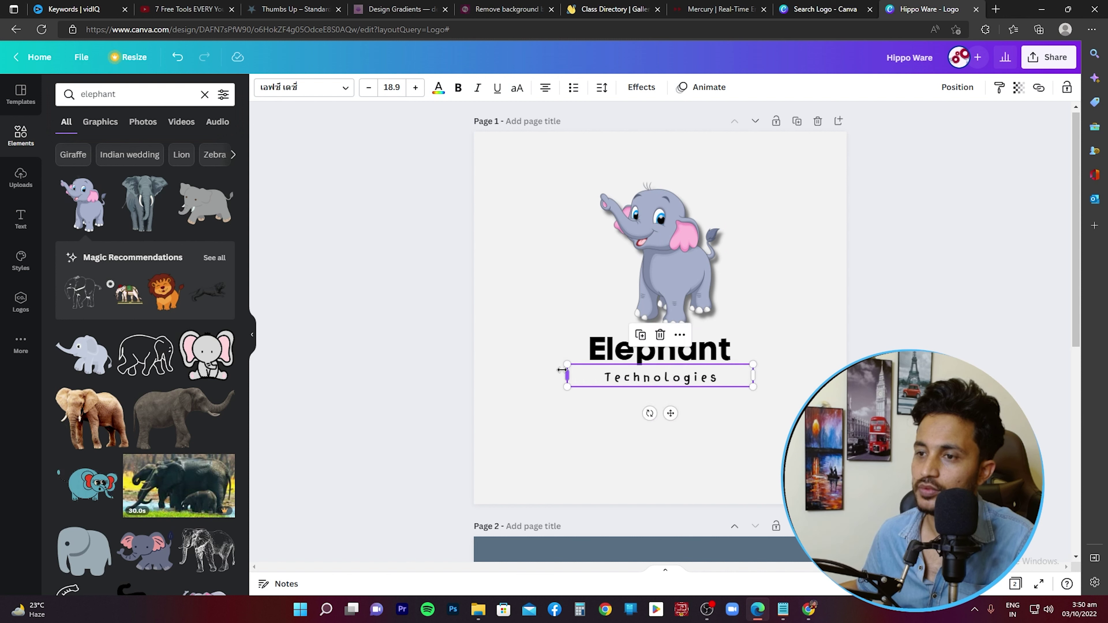
pyautogui.moveTo(567, 364); pyautogui.dragTo(552, 362)
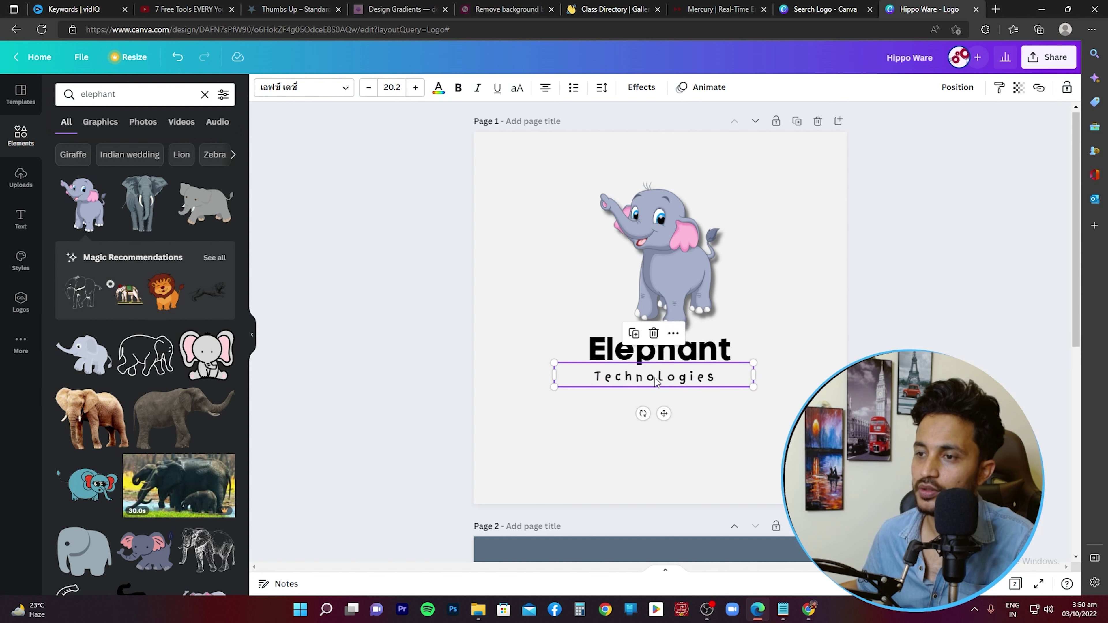
pyautogui.moveTo(657, 382); pyautogui.dragTo(660, 378)
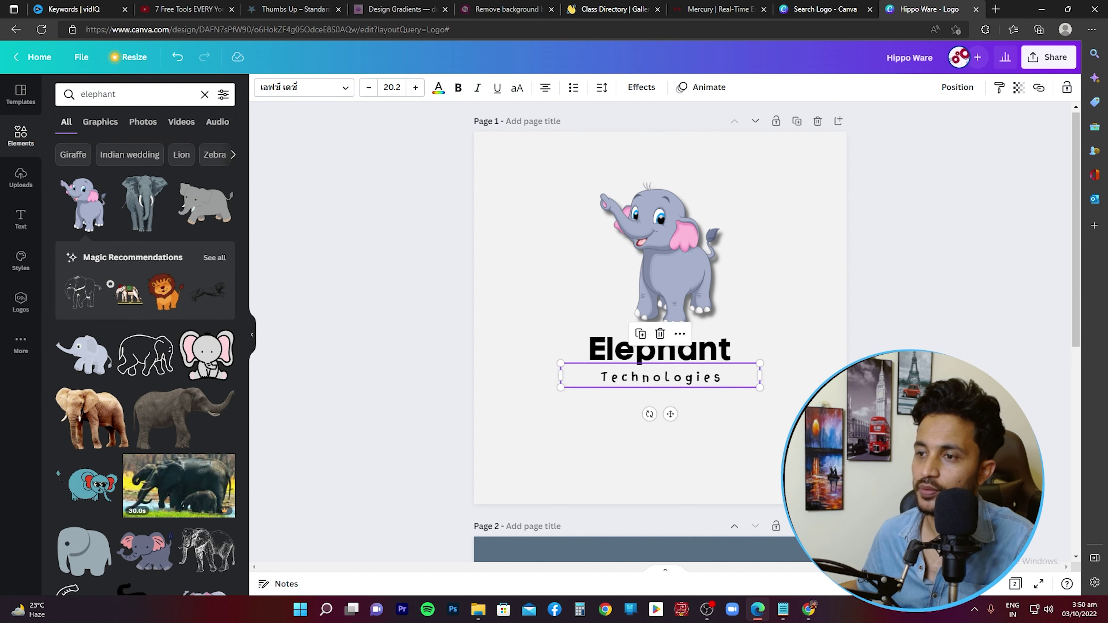
pyautogui.click(833, 331)
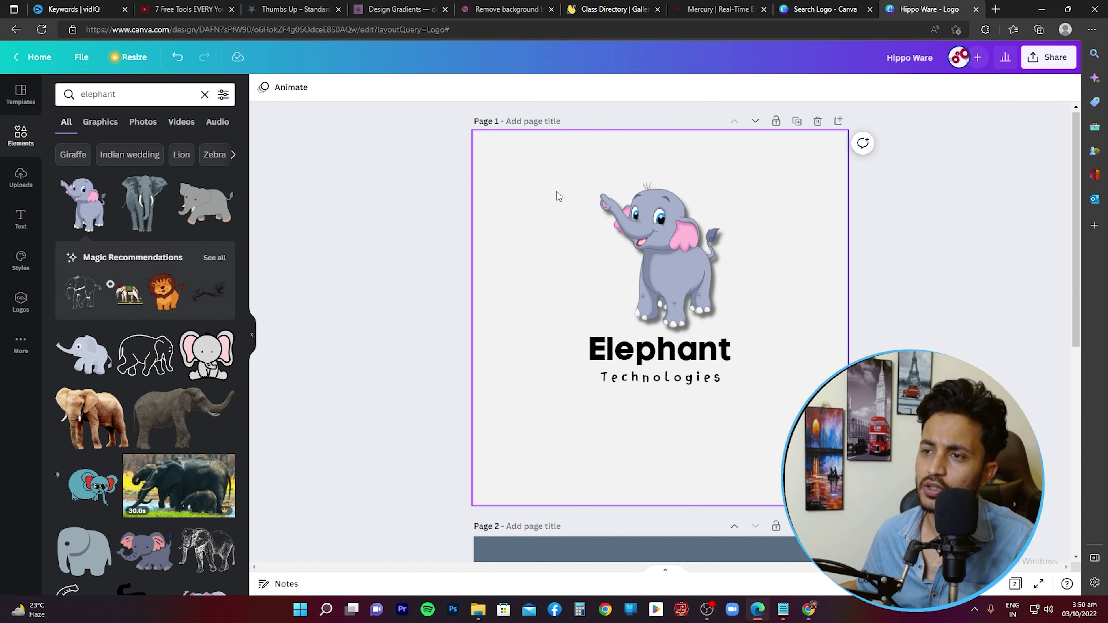
pyautogui.moveTo(554, 194); pyautogui.dragTo(772, 406)
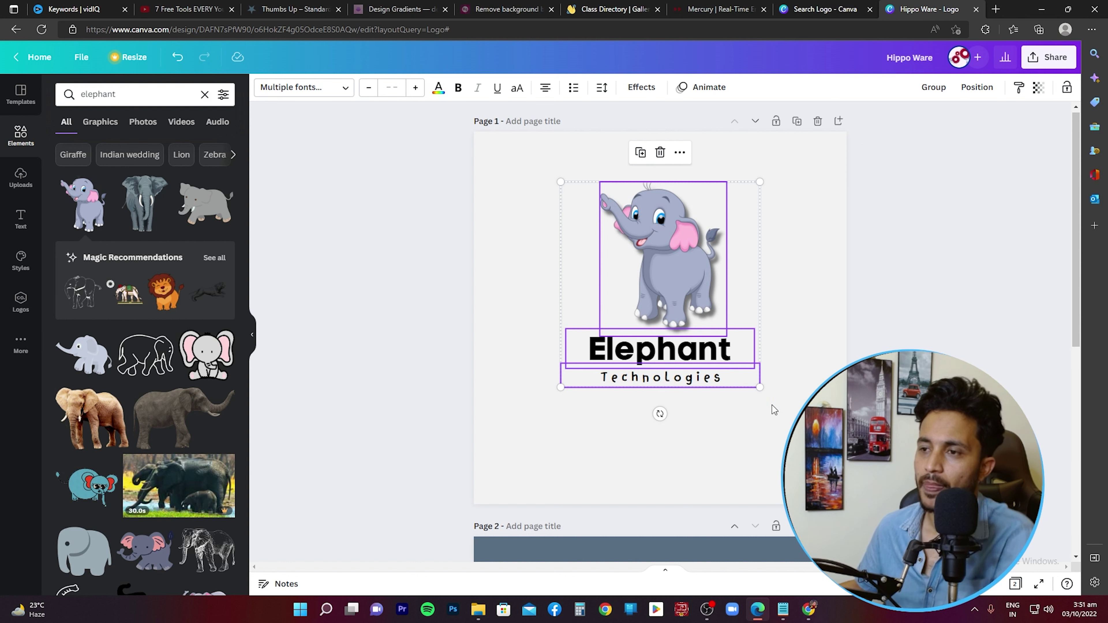
# On page 2, replace the hippo logo with the pasted elephant logo
pyautogui.scroll(-9, 658, 359)
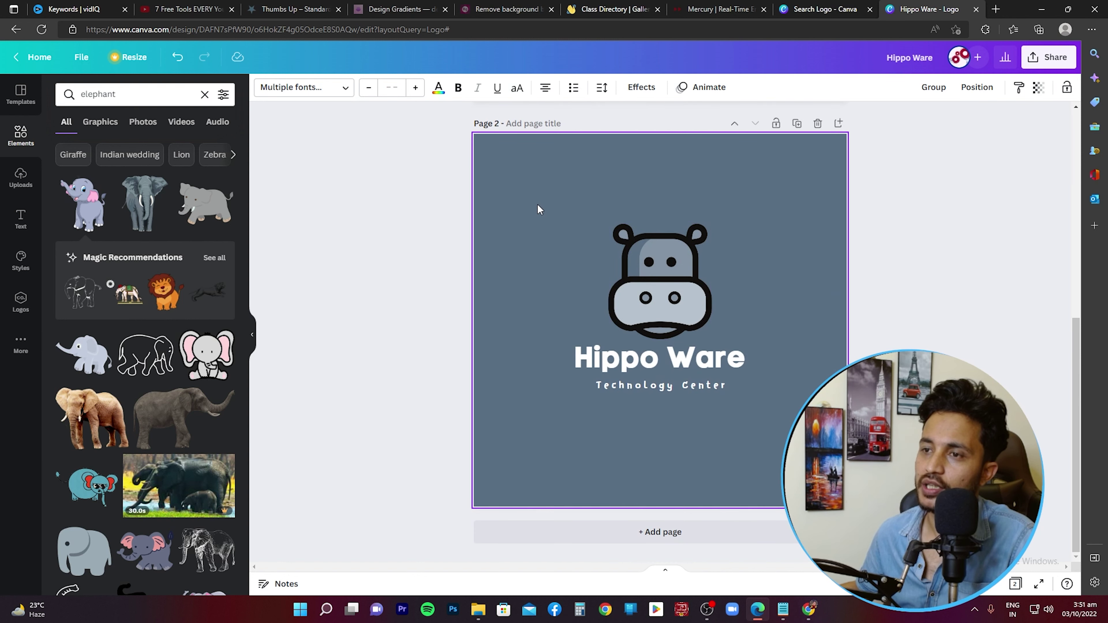
pyautogui.moveTo(538, 208); pyautogui.dragTo(786, 422)
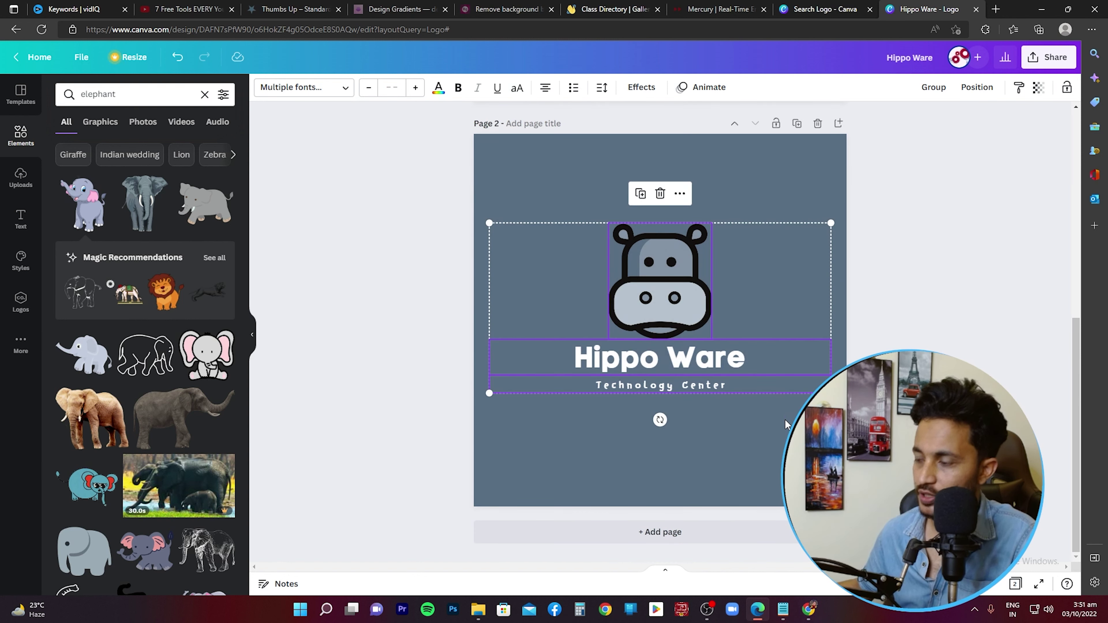
pyautogui.click(661, 194)
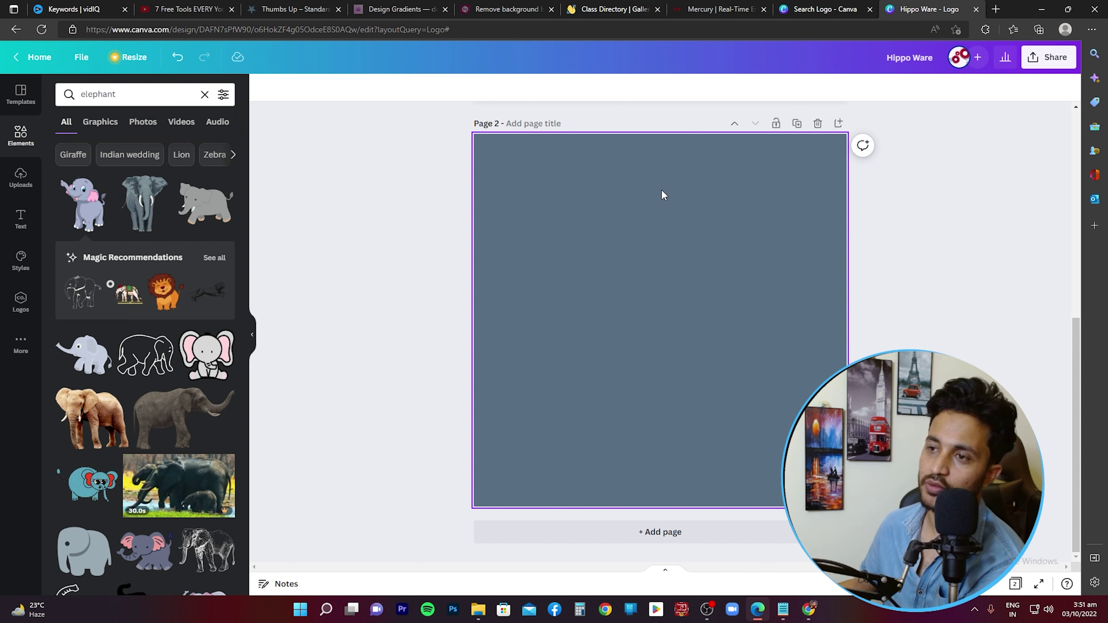
pyautogui.hotkey('ctrl', 'z')
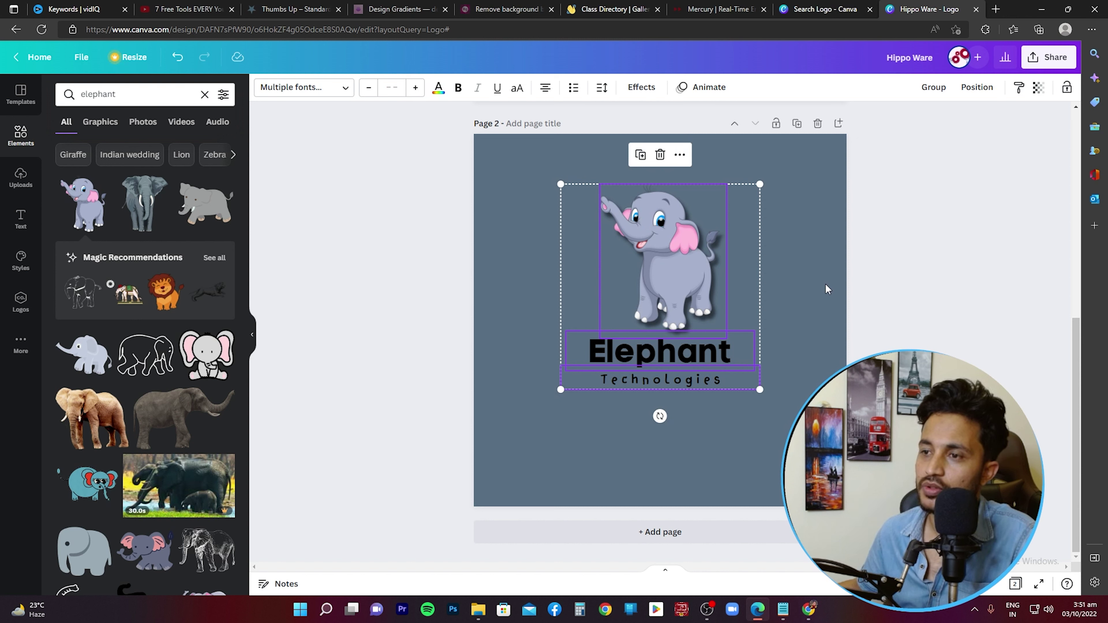
pyautogui.click(889, 283)
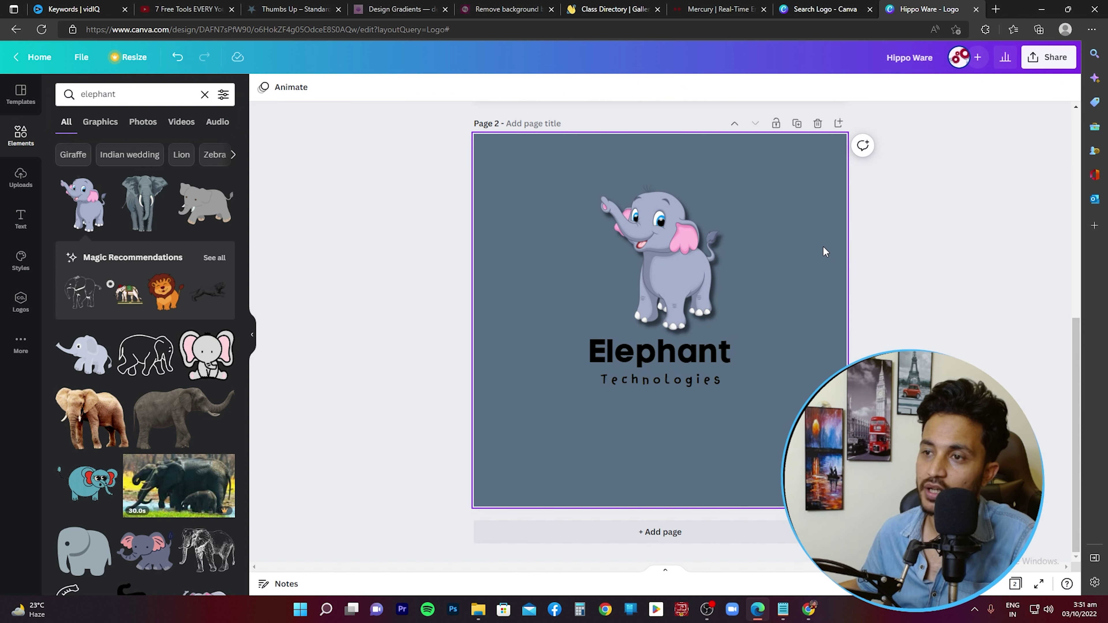
# Make the Elephant title and Technologies tagline white on the slate page
pyautogui.click(649, 352)
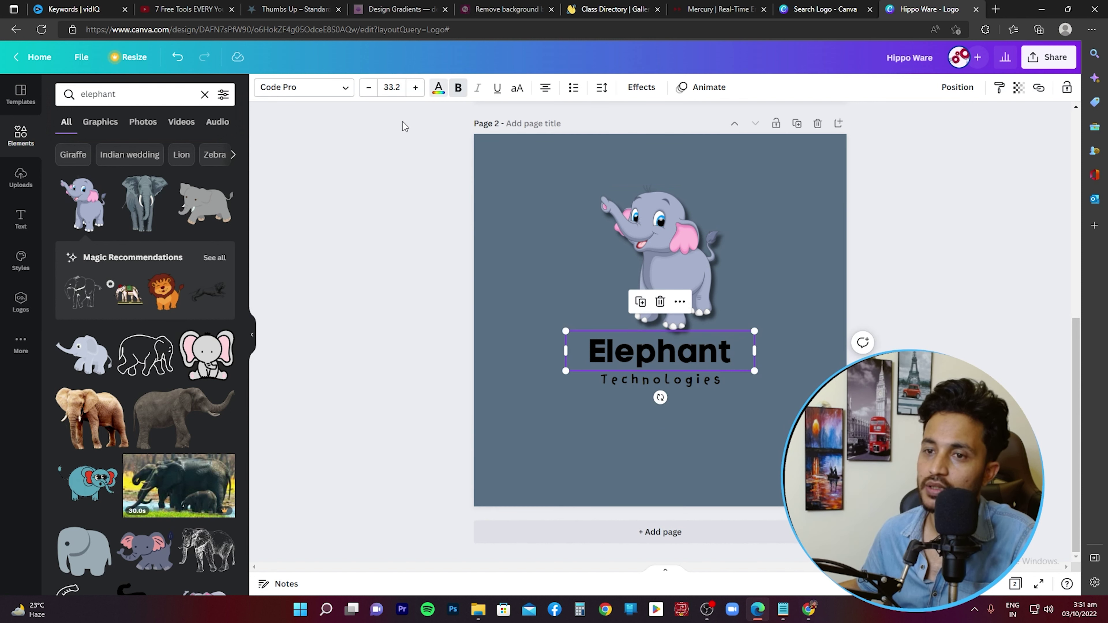
pyautogui.click(438, 87)
pyautogui.click(223, 302)
pyautogui.click(625, 382)
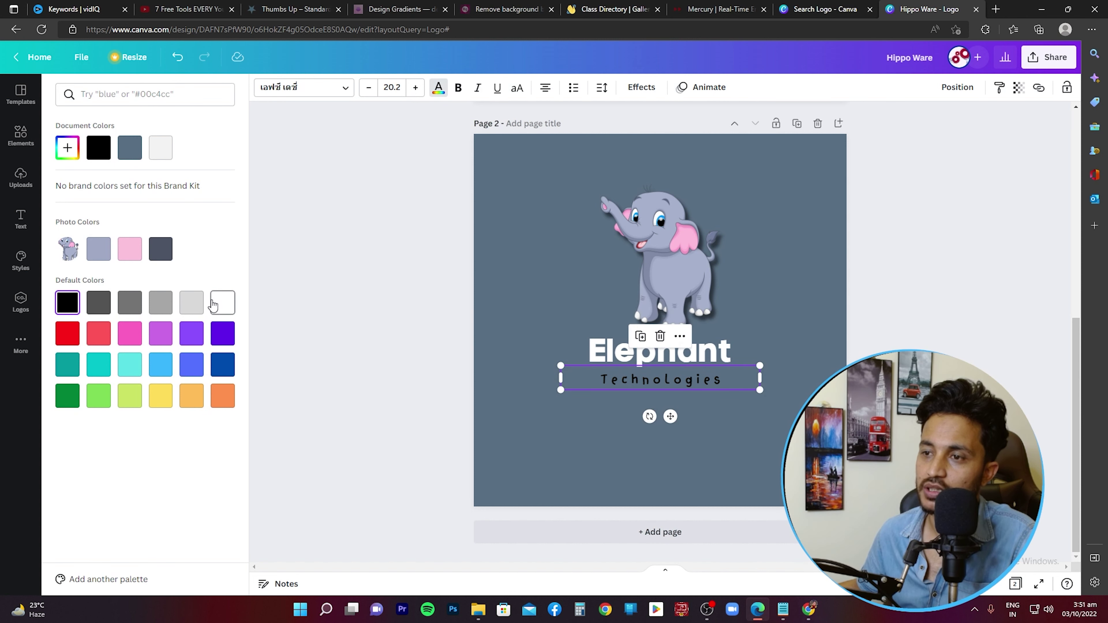
pyautogui.click(220, 303)
pyautogui.press('Escape')
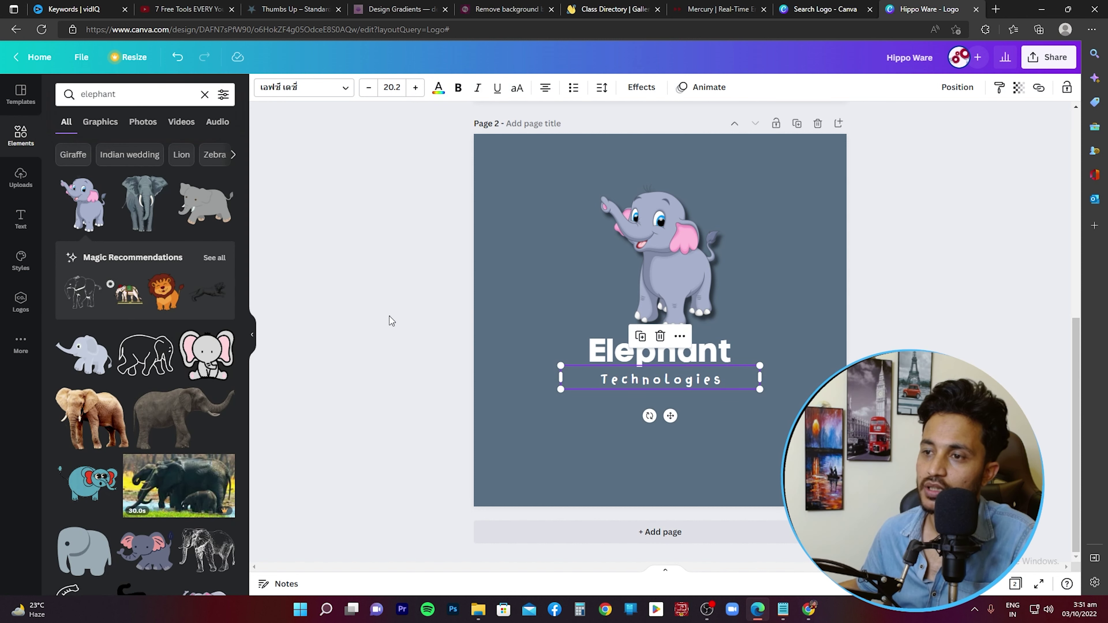
pyautogui.click(392, 320)
# Apply a Lift effect at intensity 100 to both the title and tagline
pyautogui.click(602, 349)
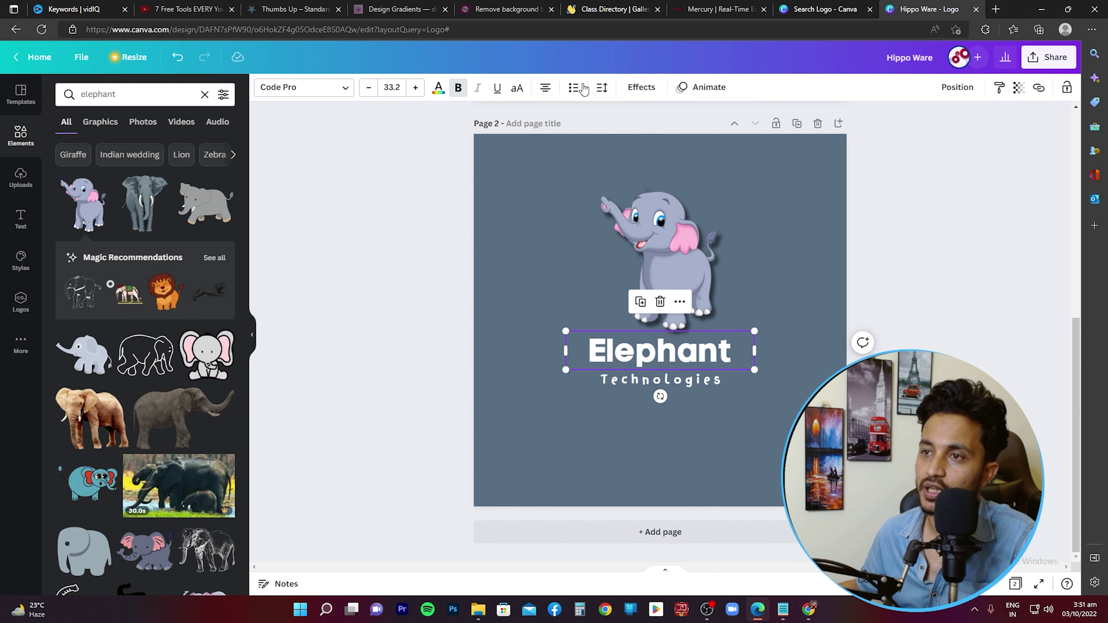
pyautogui.click(640, 90)
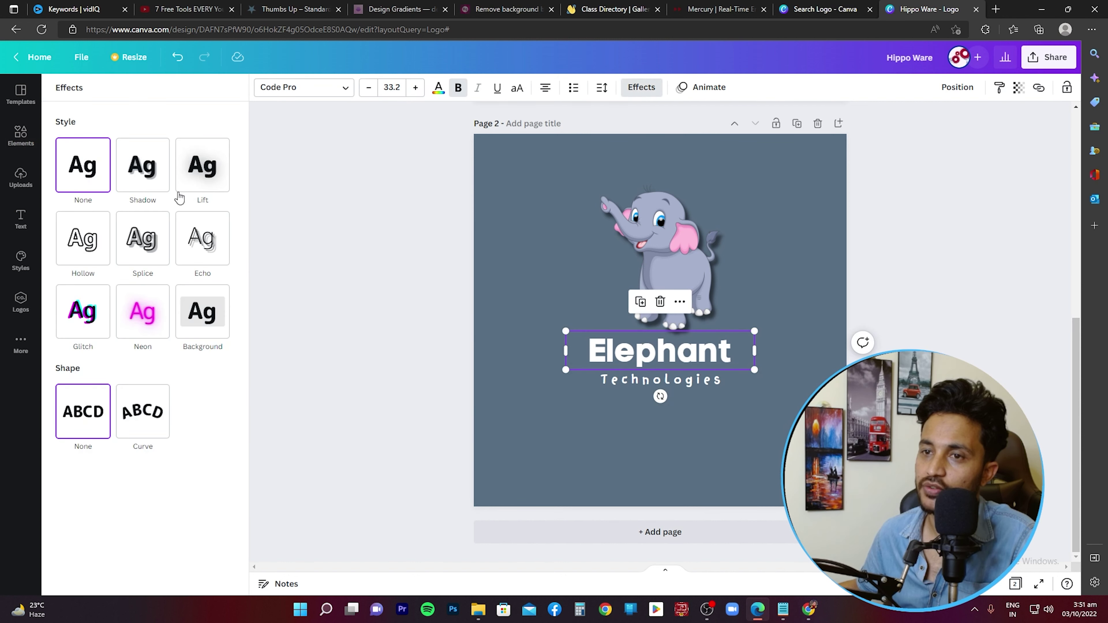
pyautogui.click(197, 172)
pyautogui.moveTo(147, 238); pyautogui.dragTo(280, 246)
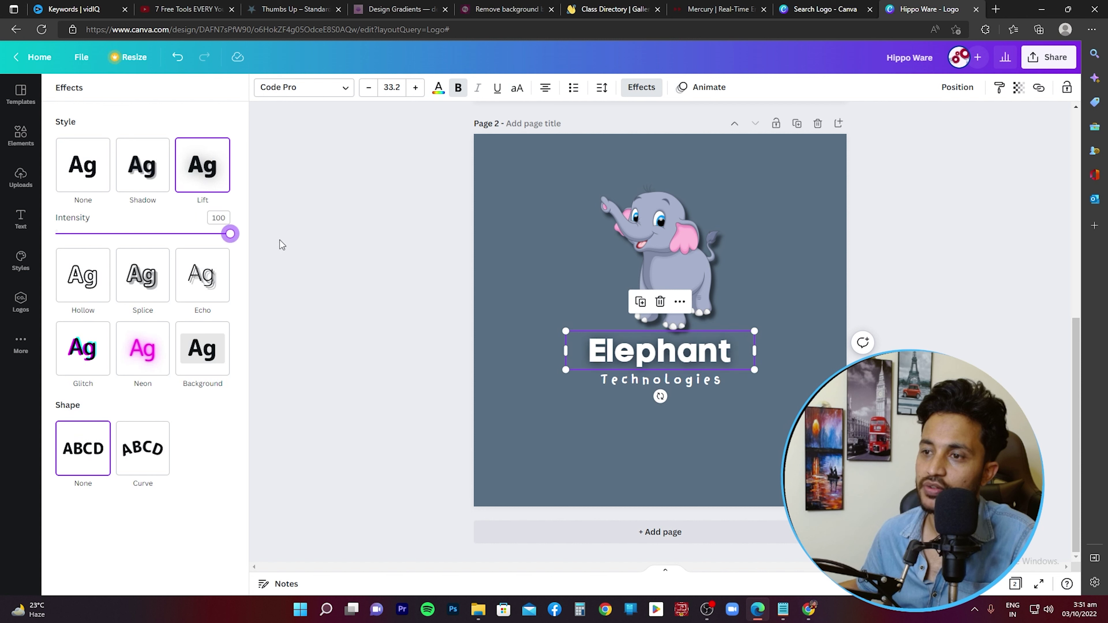
pyautogui.click(636, 391)
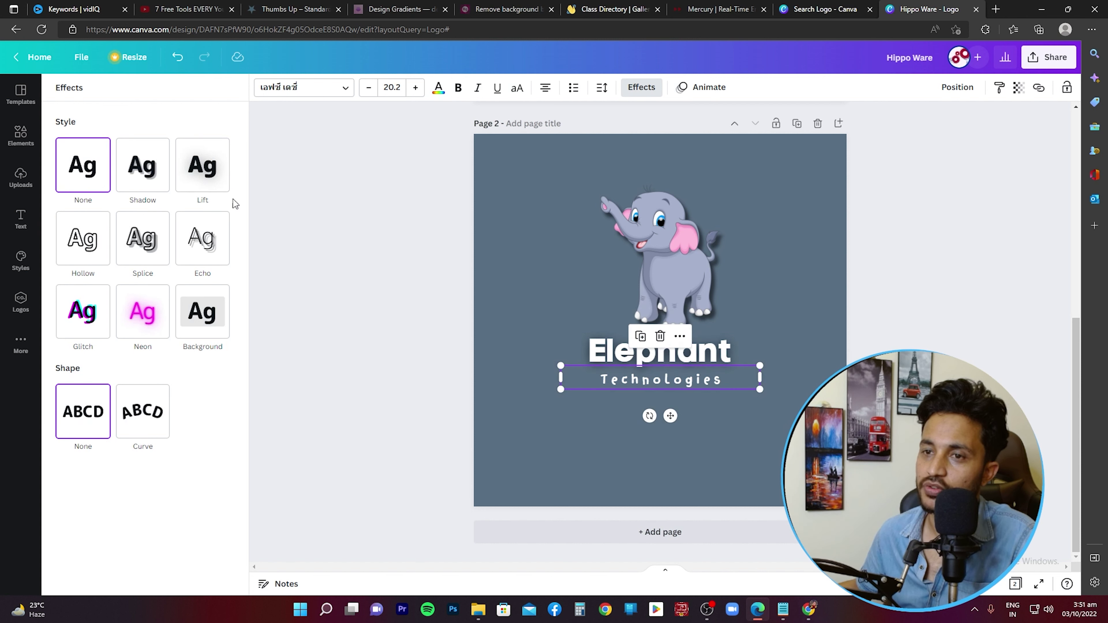
pyautogui.click(202, 166)
pyautogui.moveTo(147, 239); pyautogui.dragTo(250, 245)
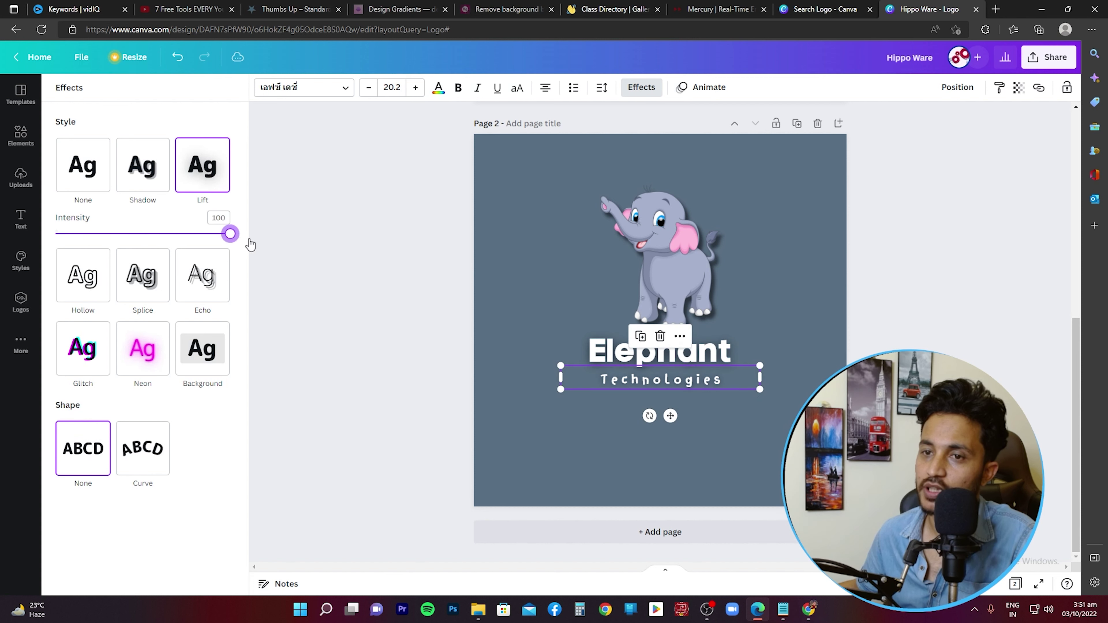
pyautogui.click(335, 256)
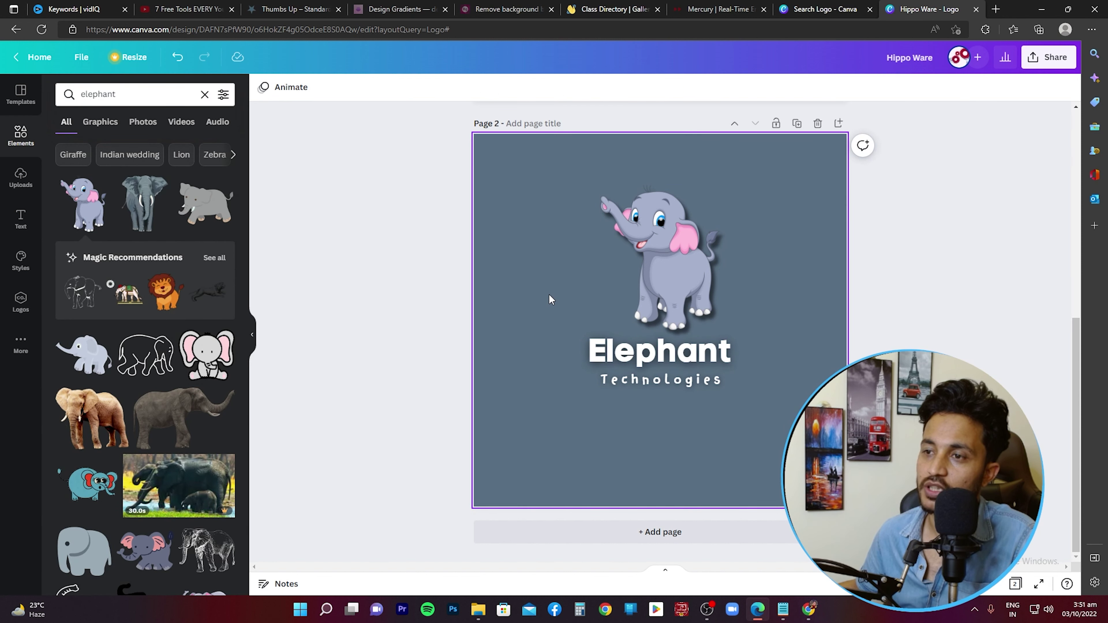
# Download the logo design as a PNG using the default settings
pyautogui.scroll(5, 552, 294)
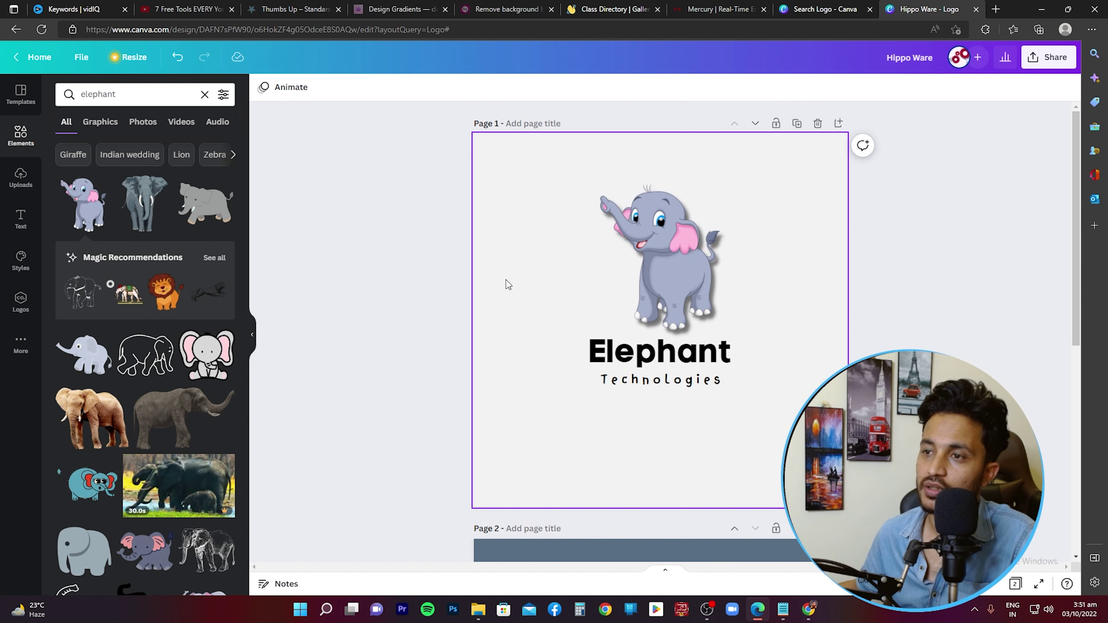
pyautogui.scroll(-5, 506, 283)
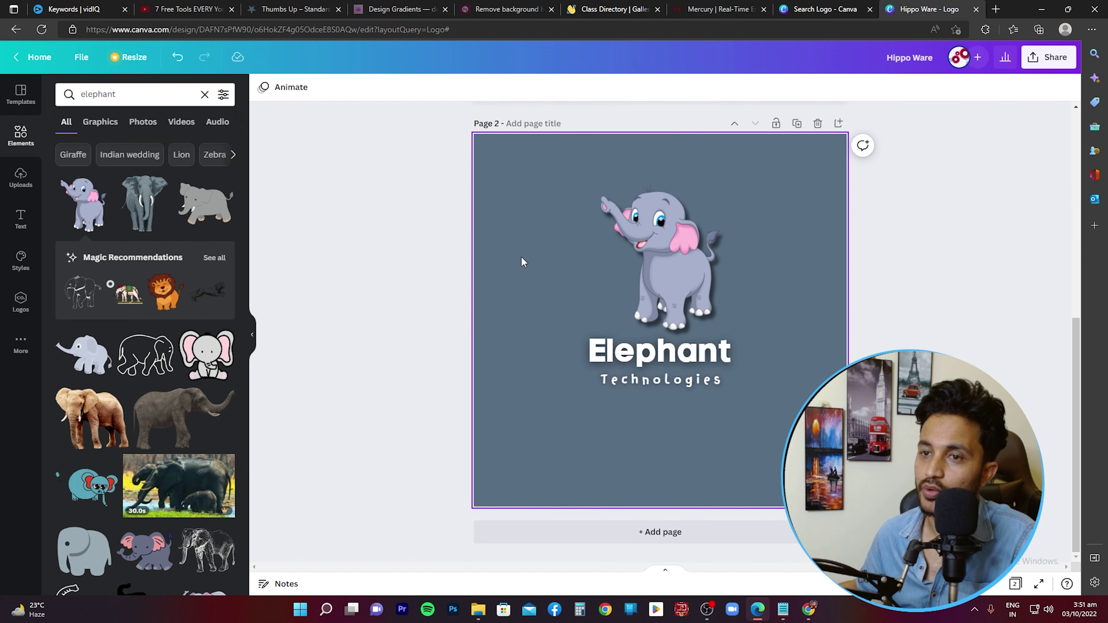
pyautogui.scroll(5, 521, 257)
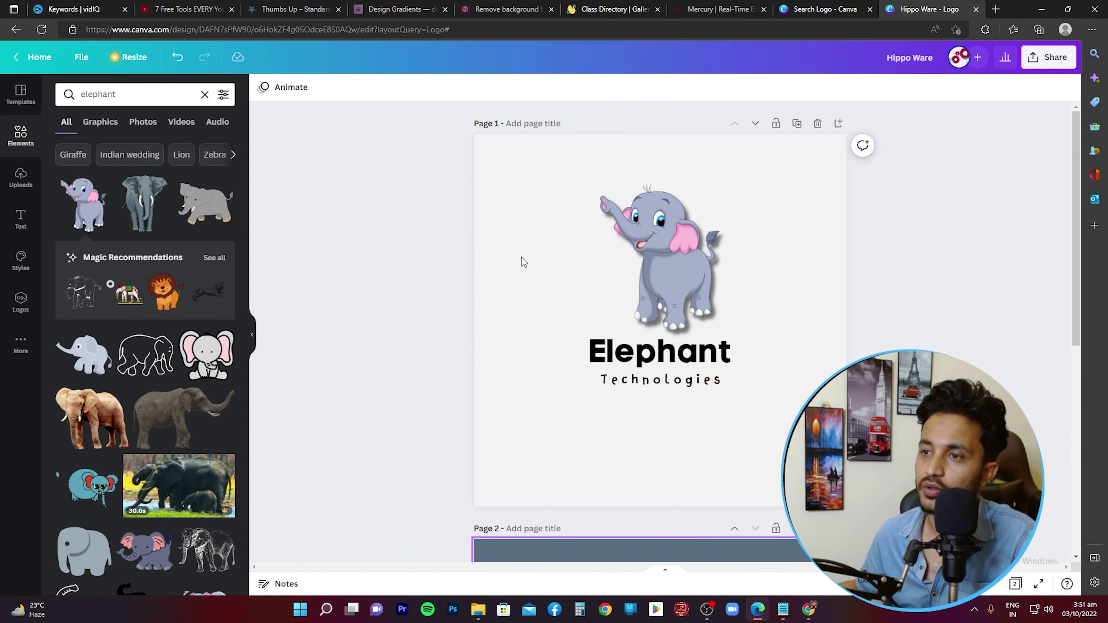
pyautogui.scroll(-5, 522, 258)
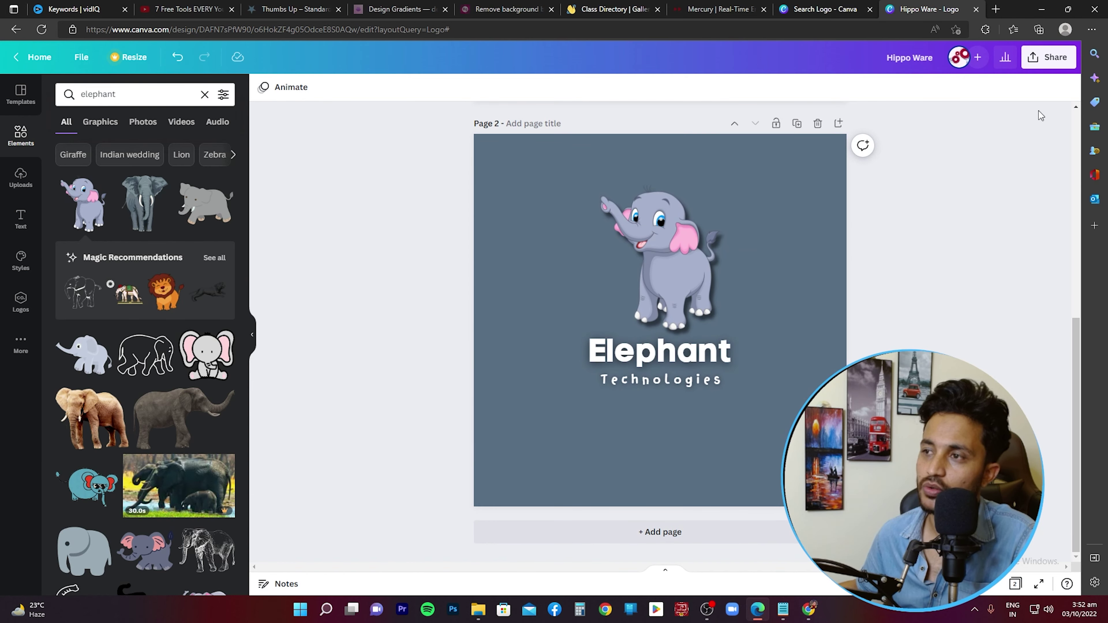
pyautogui.click(1048, 58)
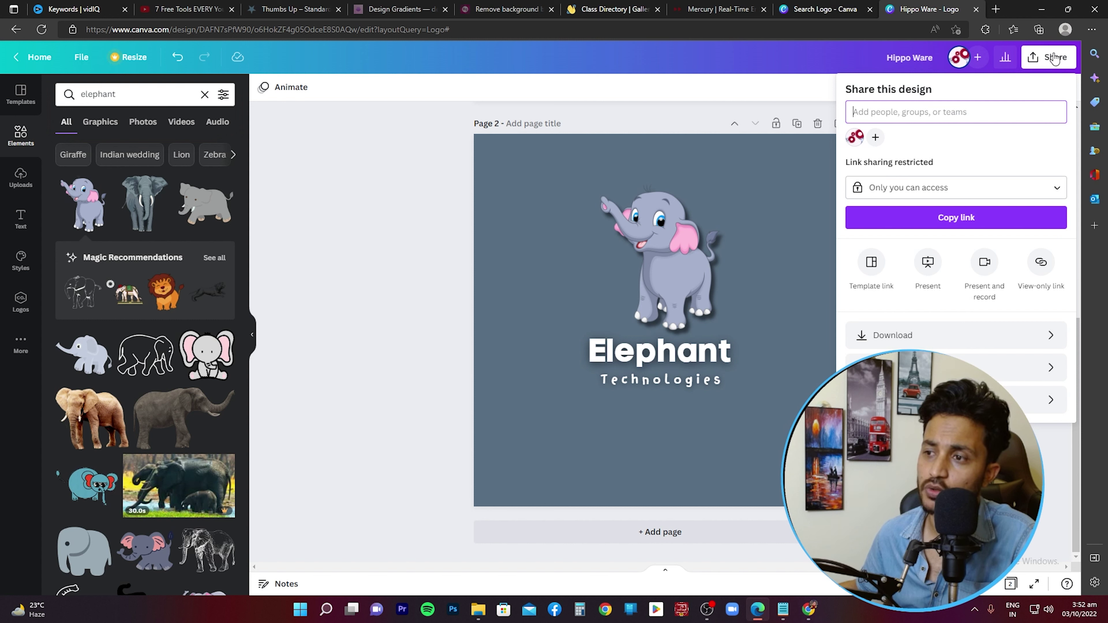
pyautogui.click(930, 340)
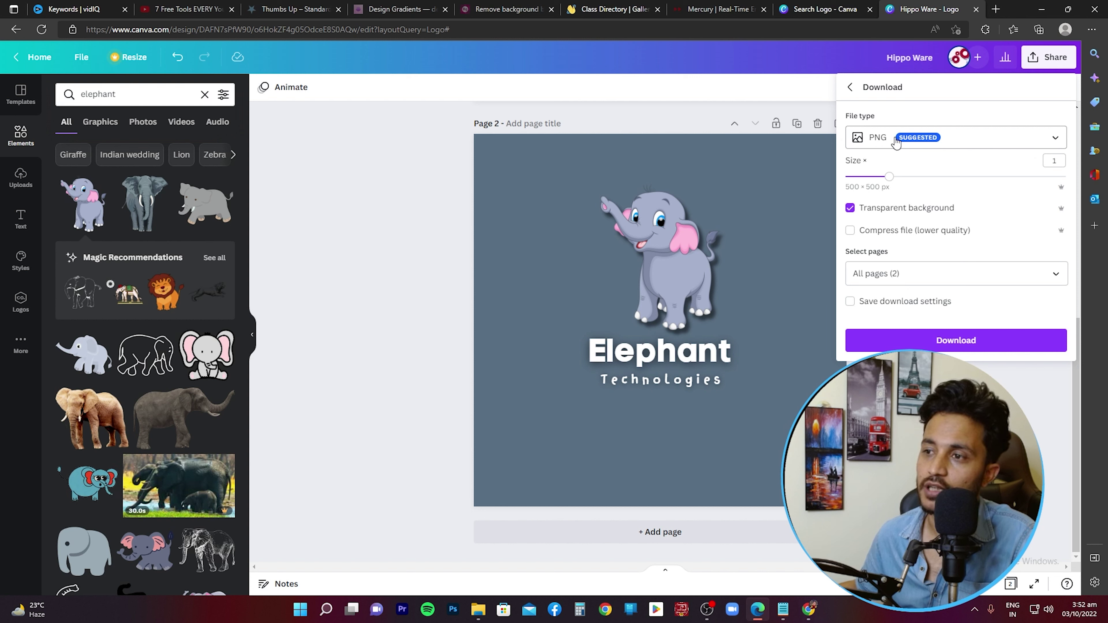
pyautogui.click(933, 341)
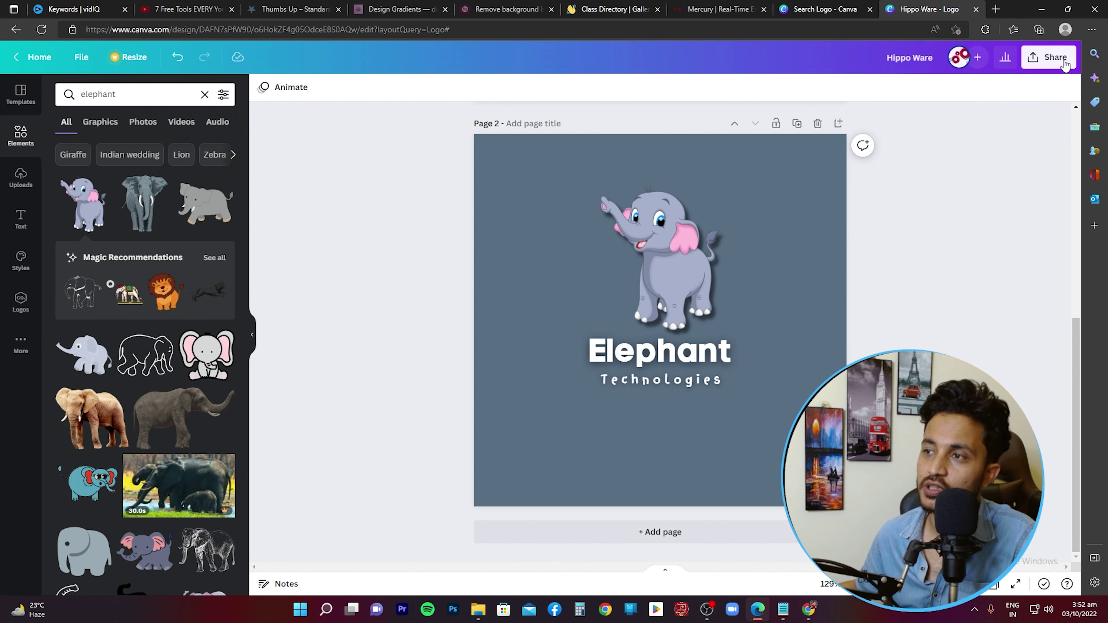
# Re-download both pages as 1,500 × 1,500 px PNGs with a transparent background
pyautogui.click(1049, 57)
pyautogui.click(911, 338)
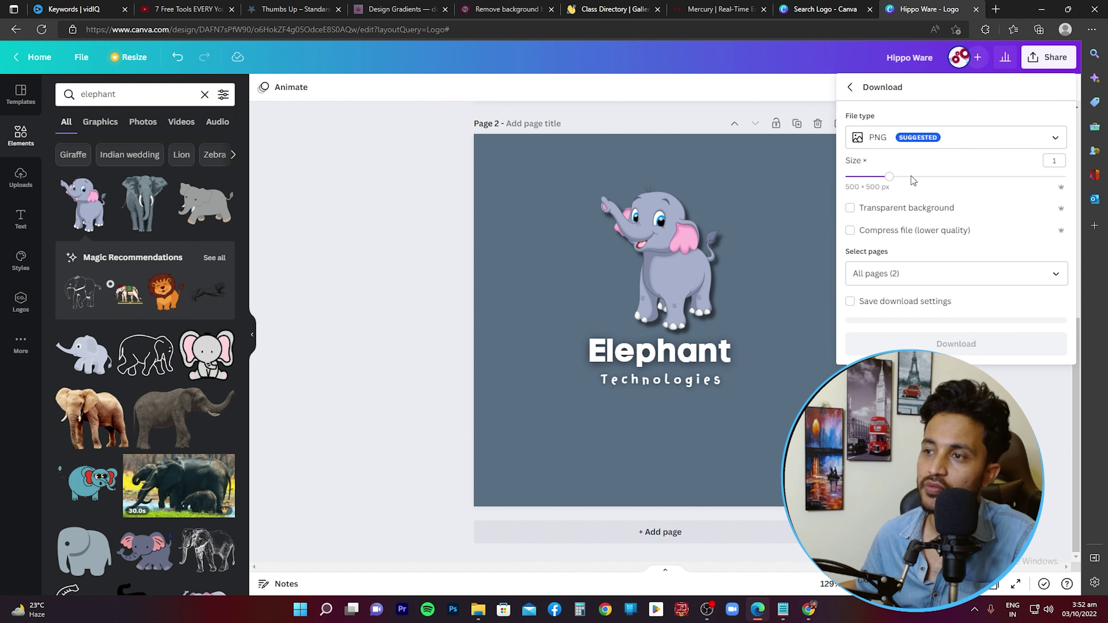
pyautogui.moveTo(892, 181); pyautogui.dragTo(1046, 184)
pyautogui.click(881, 214)
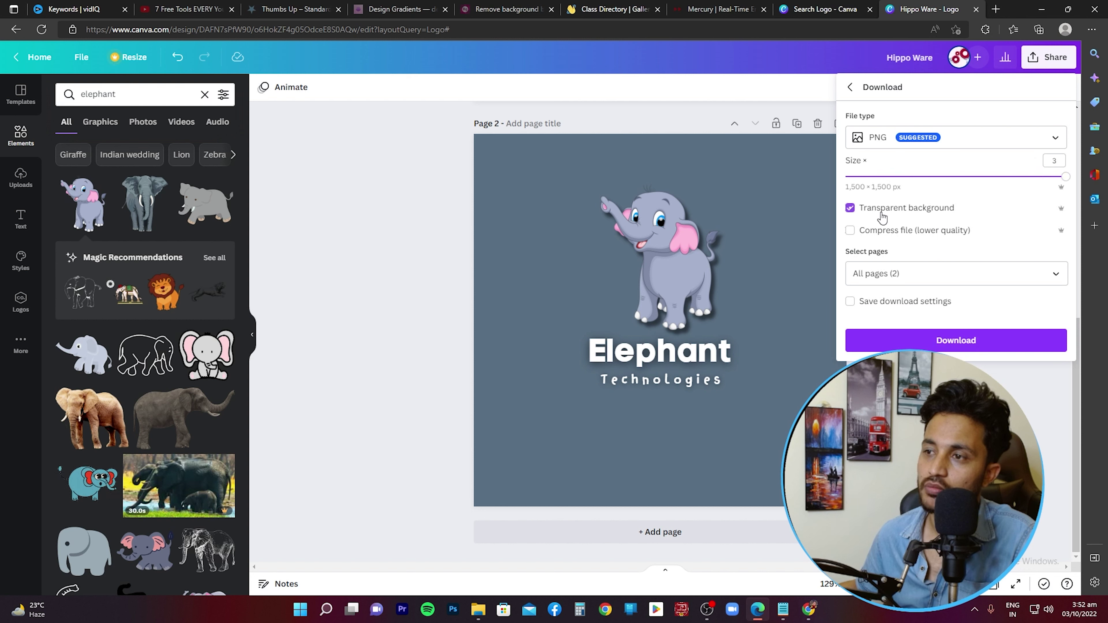
pyautogui.click(953, 341)
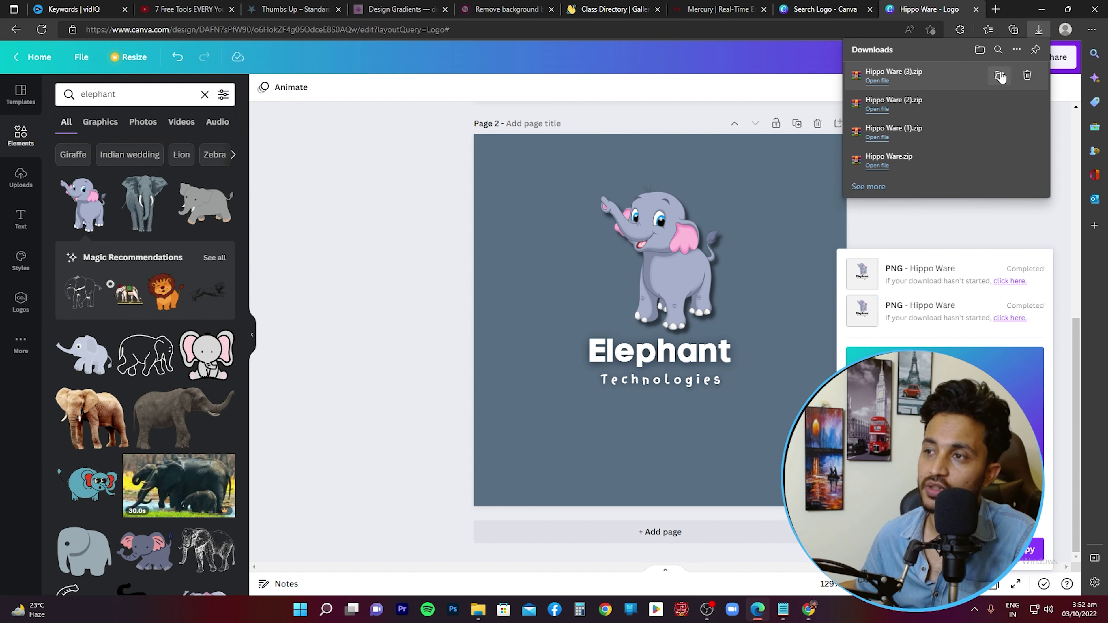
# Start extracting Hippo Ware (3).zip, with the Desktop chosen as the destination
pyautogui.click(999, 73)
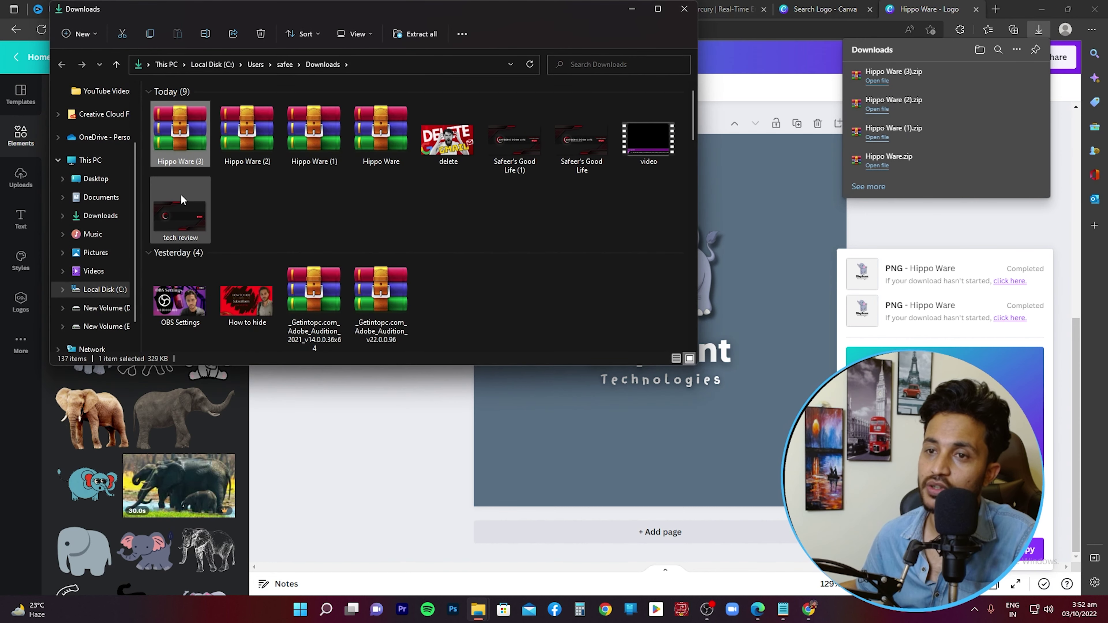
pyautogui.rightClick(181, 132)
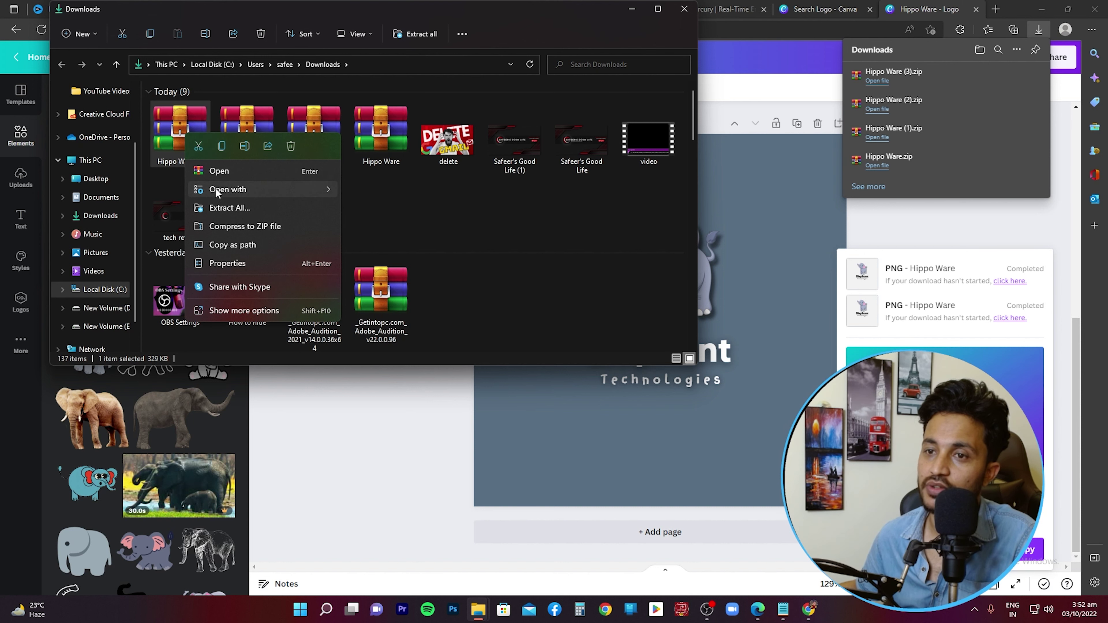
pyautogui.click(223, 208)
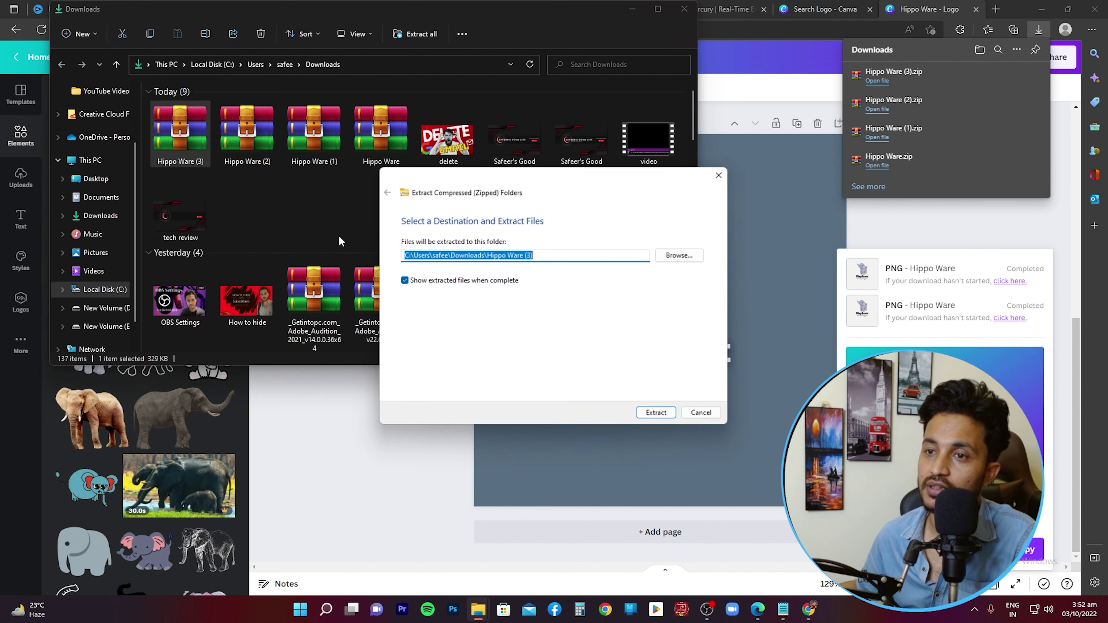
pyautogui.click(681, 255)
pyautogui.click(429, 284)
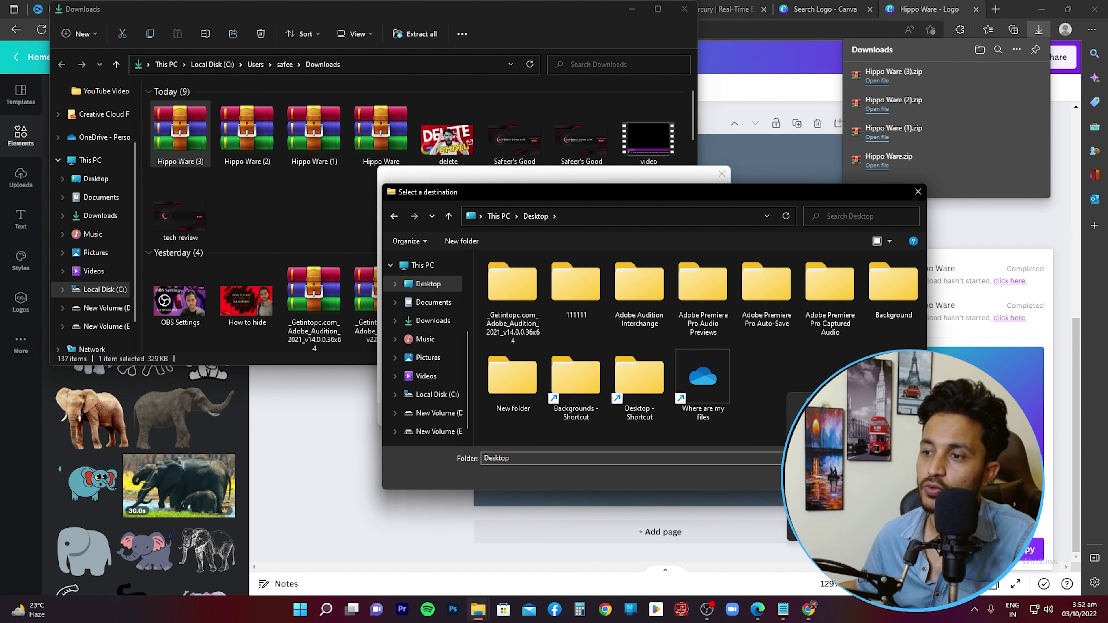
# Create a 'logos' folder on the Desktop, extract the zip into it, and maximize the window
pyautogui.hotkey('ctrl', 'shift', 'n')
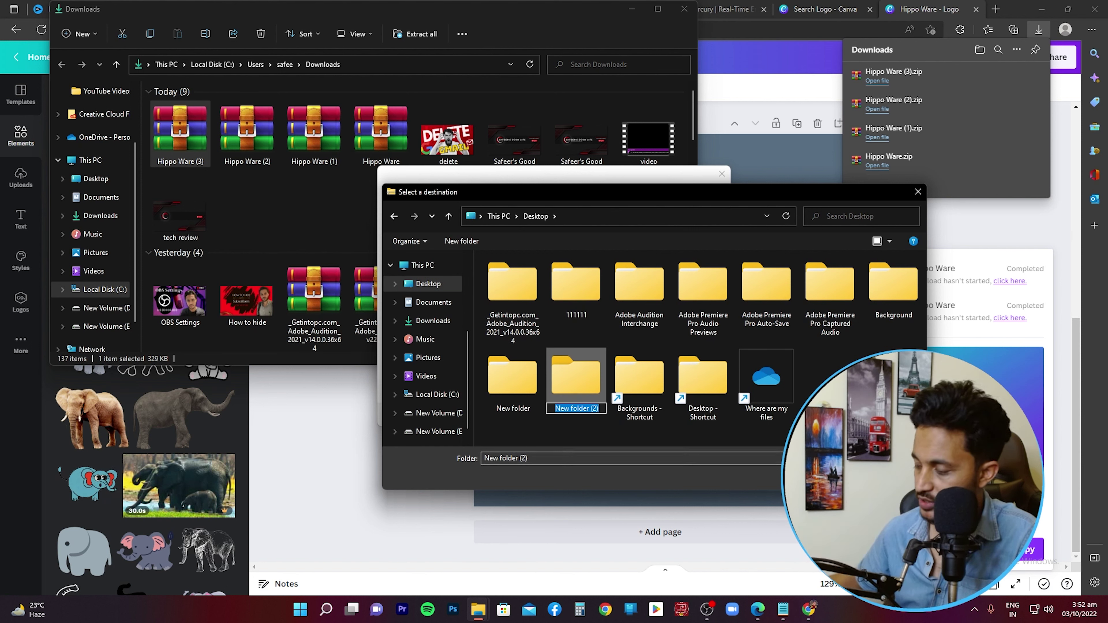
pyautogui.write('logos')
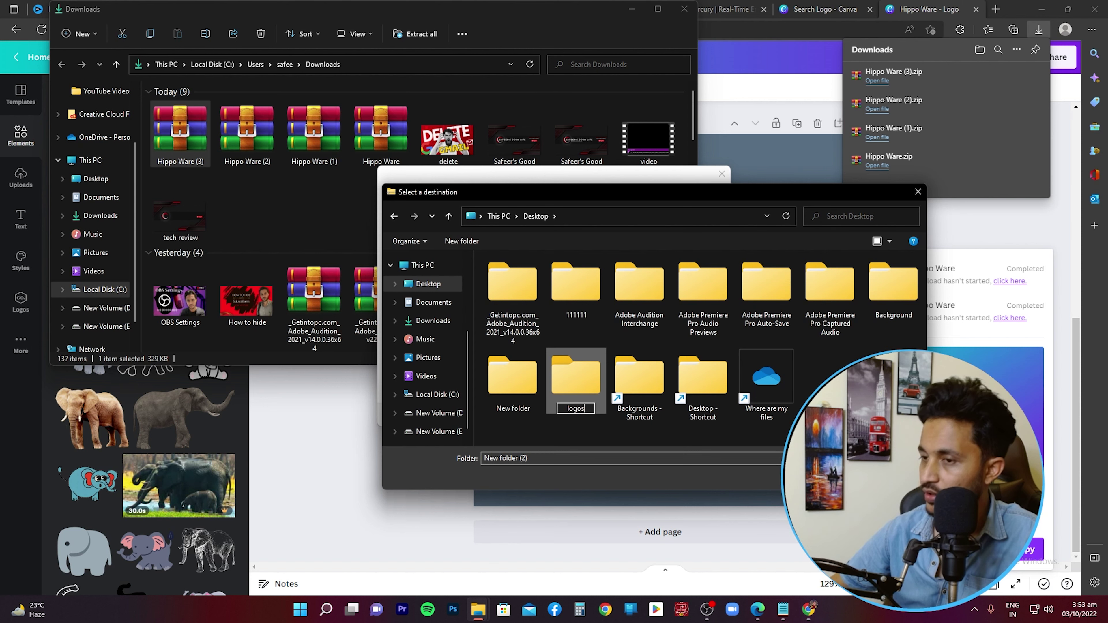
pyautogui.press('Return')
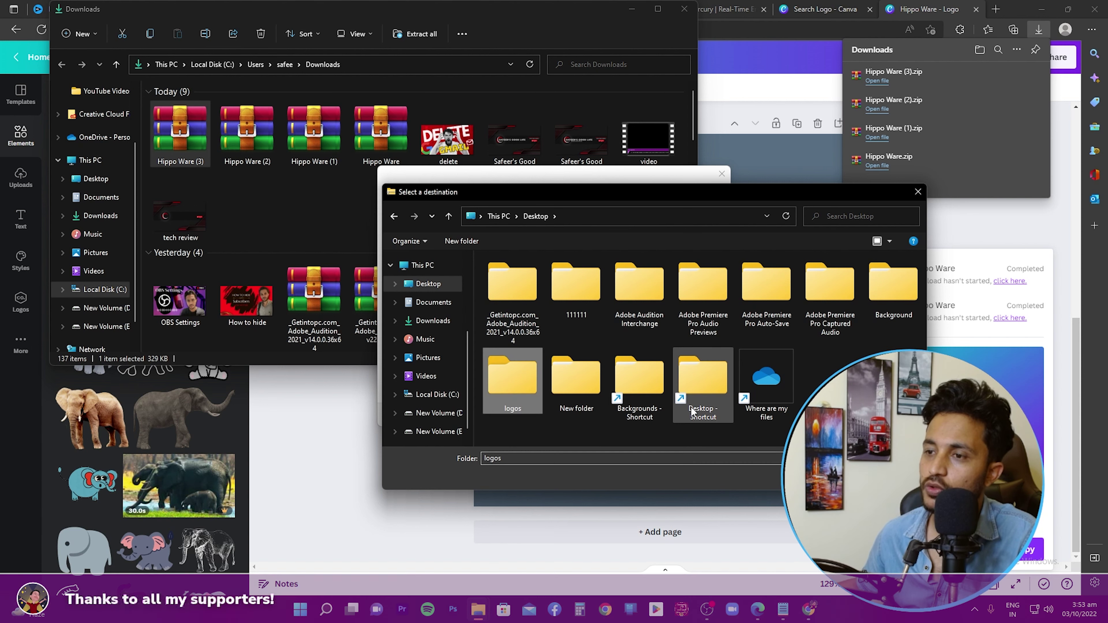
pyautogui.press('Return')
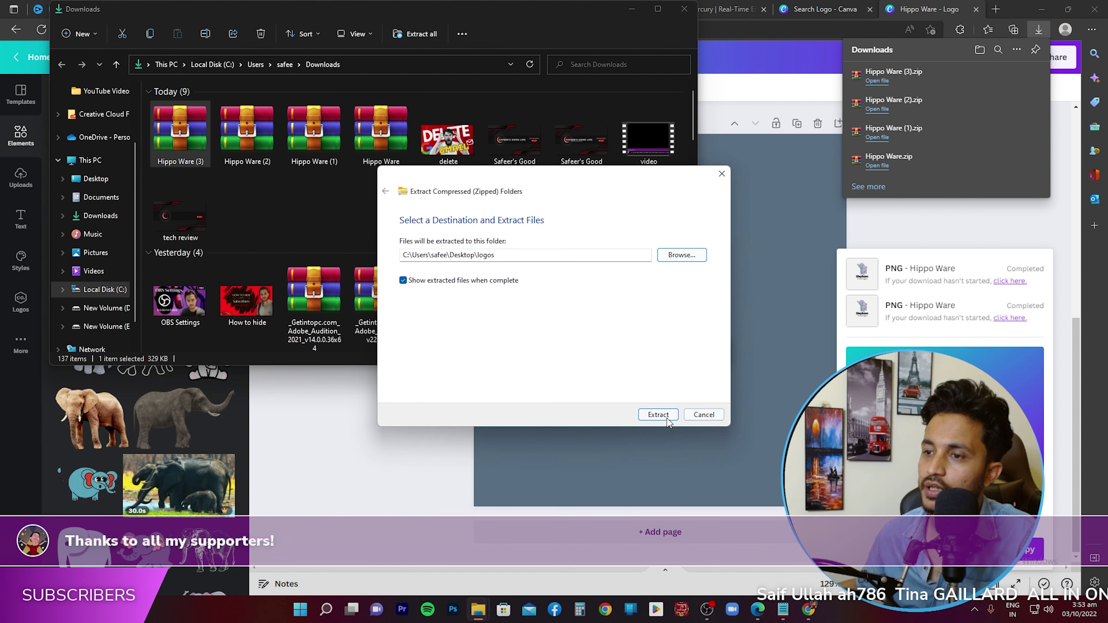
pyautogui.click(658, 414)
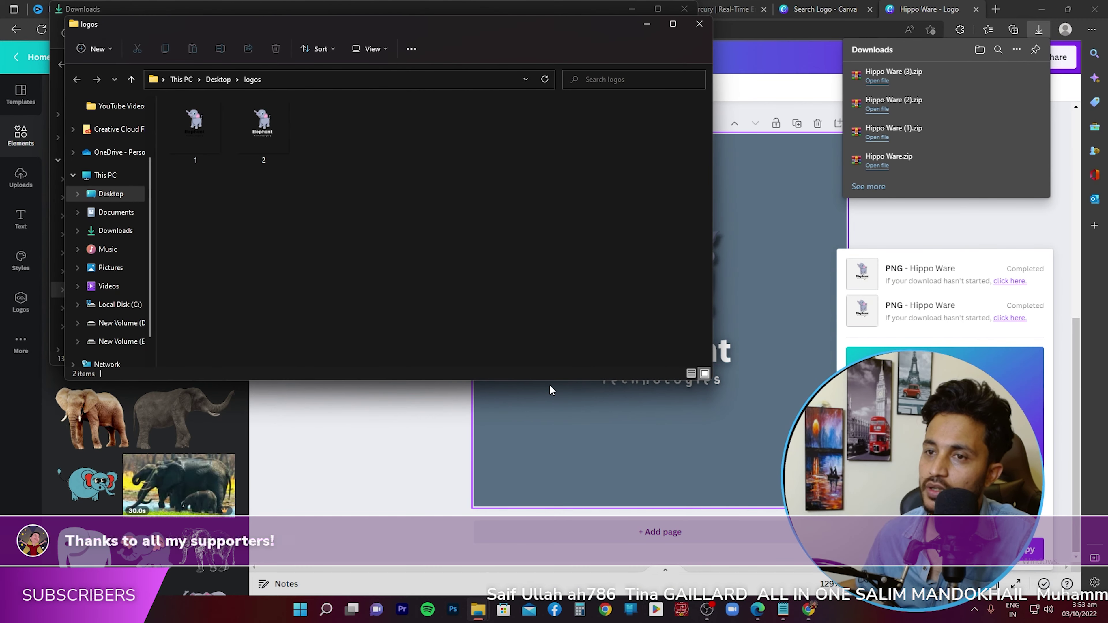
pyautogui.doubleClick(329, 26)
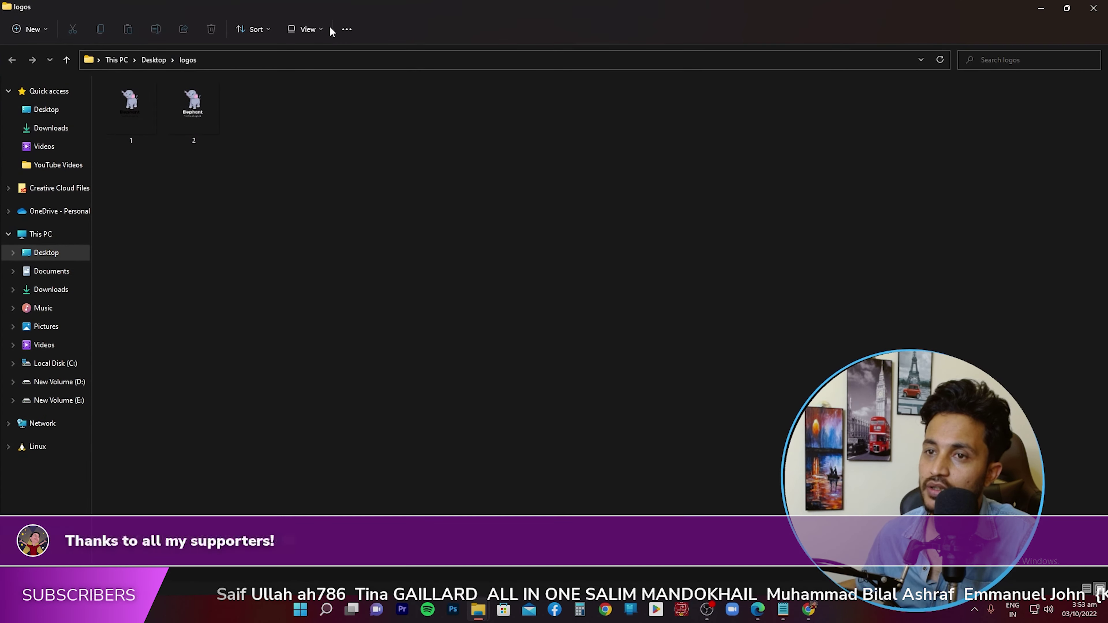
# View the black-text logo in 1.png zoomed in, then go on to 2.png
pyautogui.doubleClick(130, 105)
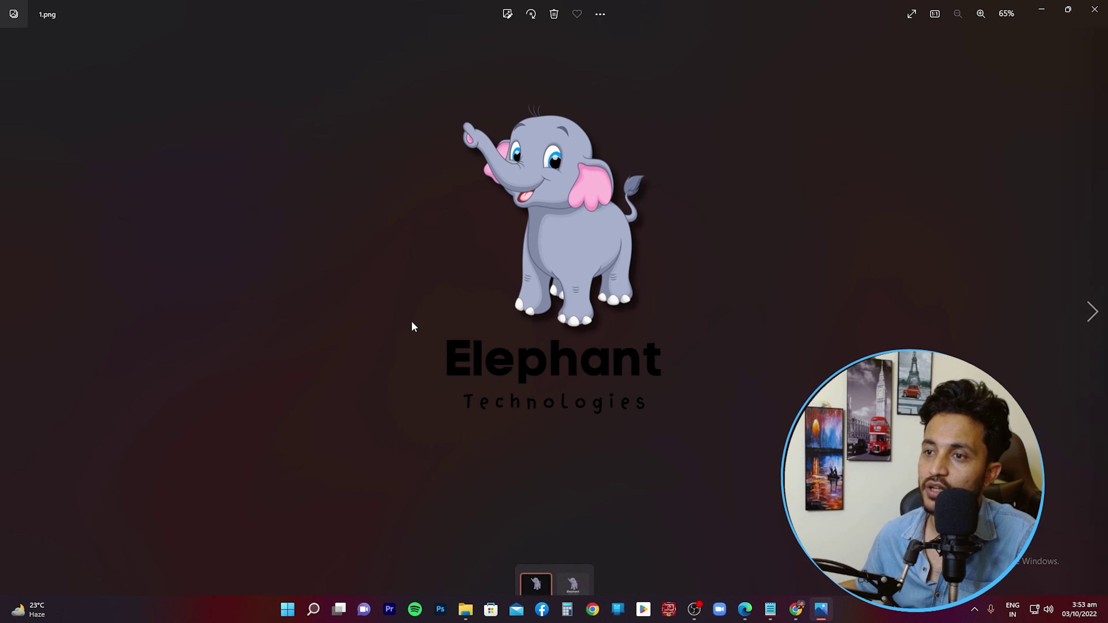
pyautogui.doubleClick(561, 244)
pyautogui.scroll(-1, 562, 248)
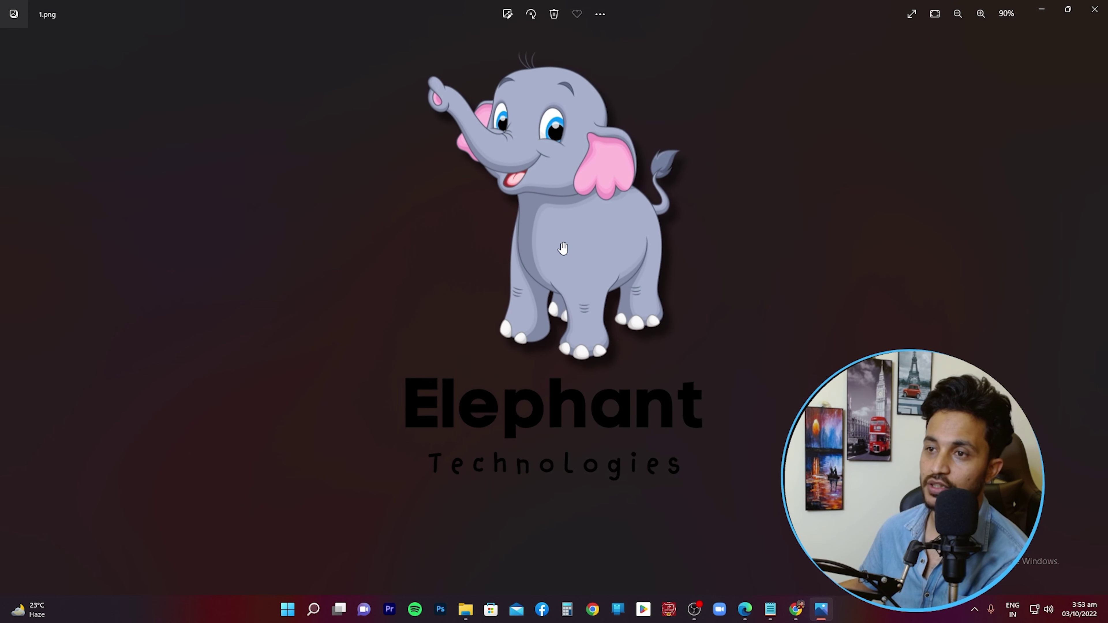
pyautogui.moveTo(568, 203); pyautogui.dragTo(573, 226)
pyautogui.scroll(-3, 663, 256)
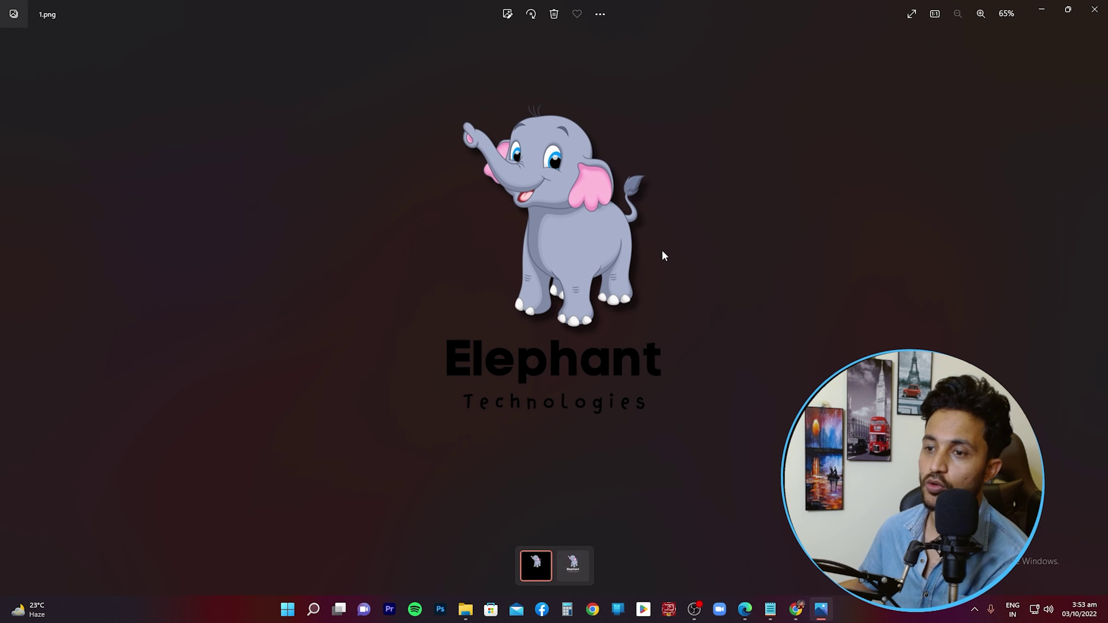
pyautogui.press('Right')
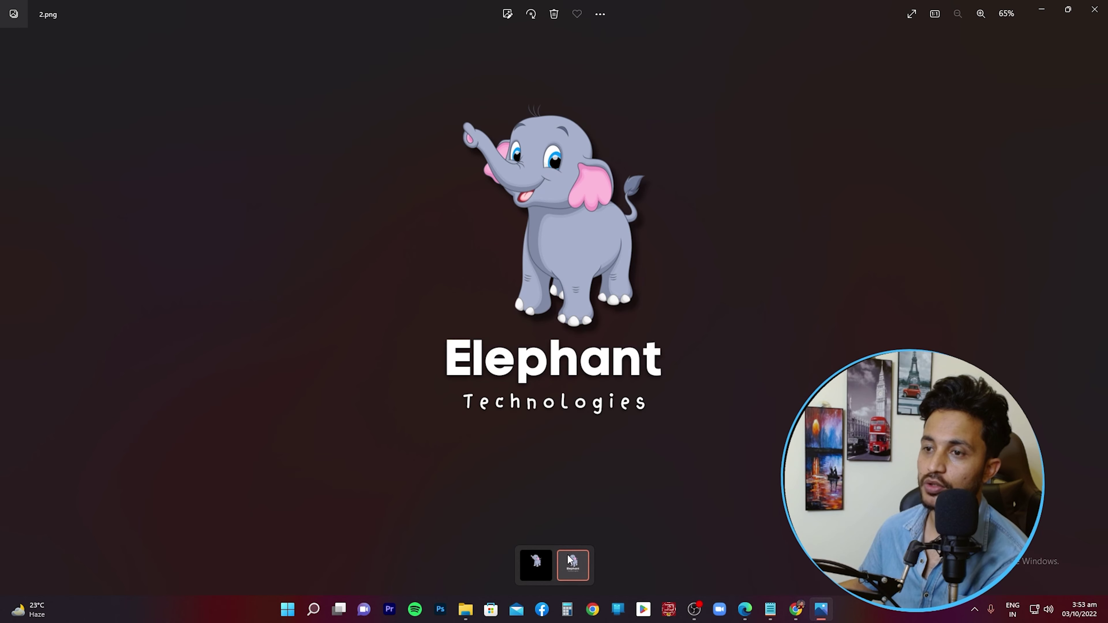
pyautogui.scroll(5, 572, 213)
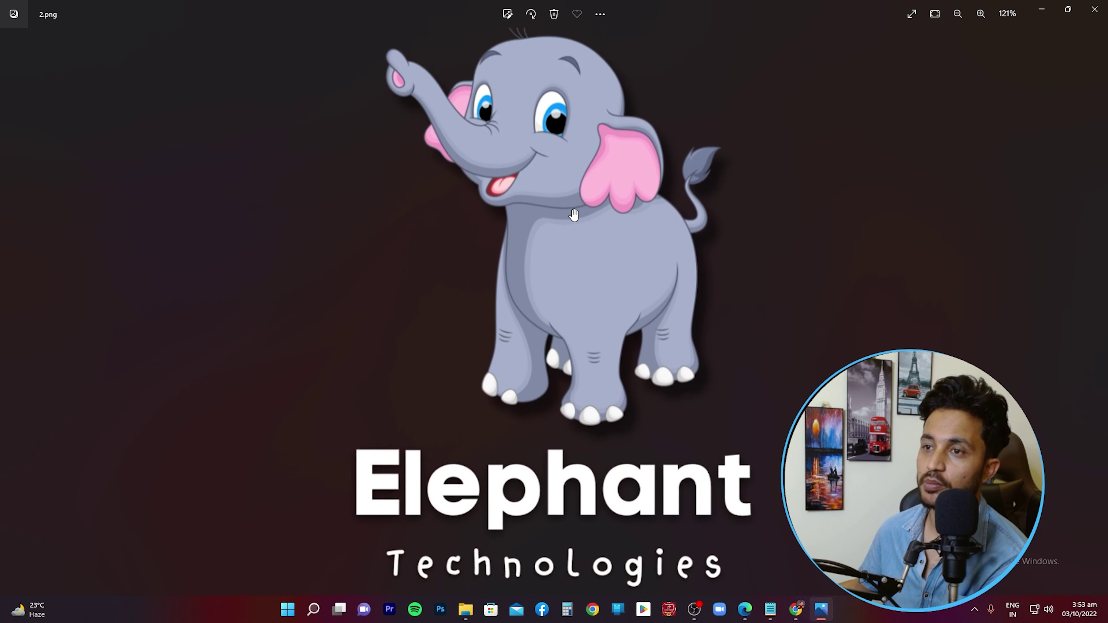